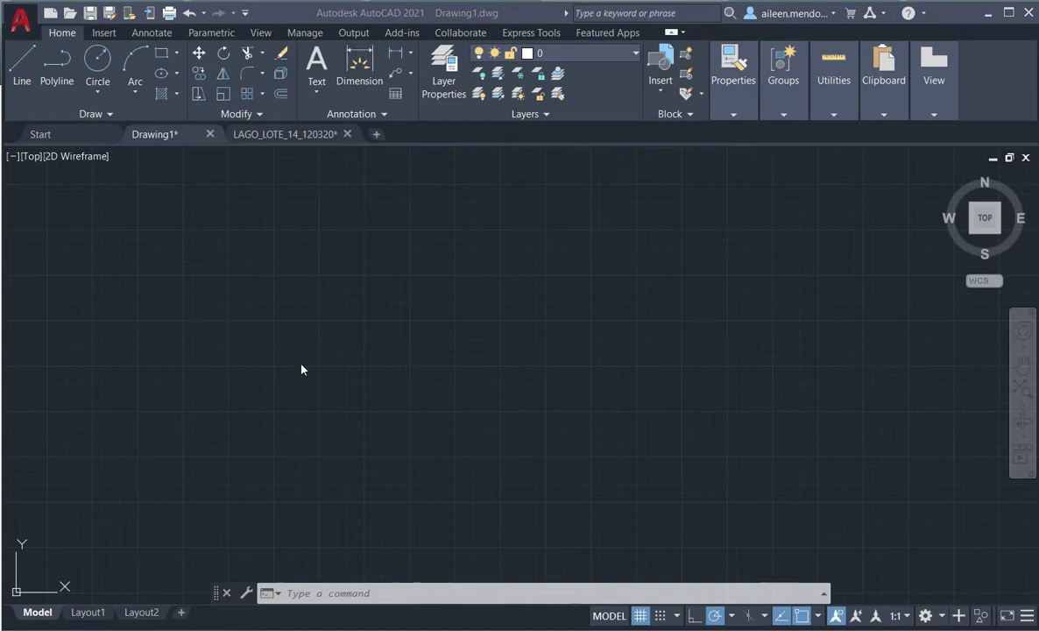
# Step: Open the Options dialog from the application menu on the Open and Save tab
pyautogui.click(490, 223)
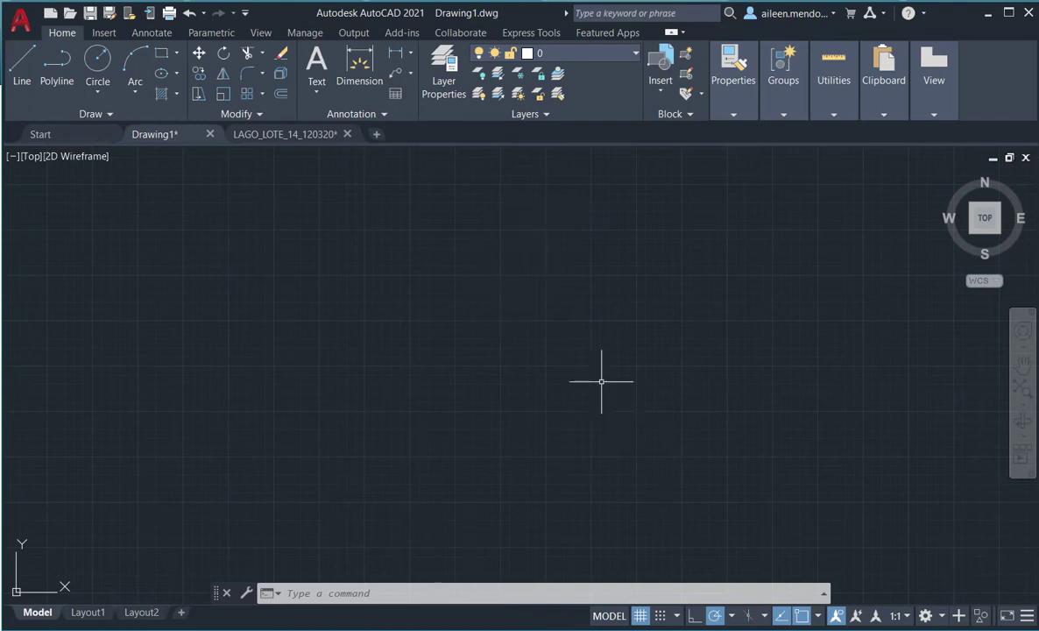
pyautogui.click(19, 19)
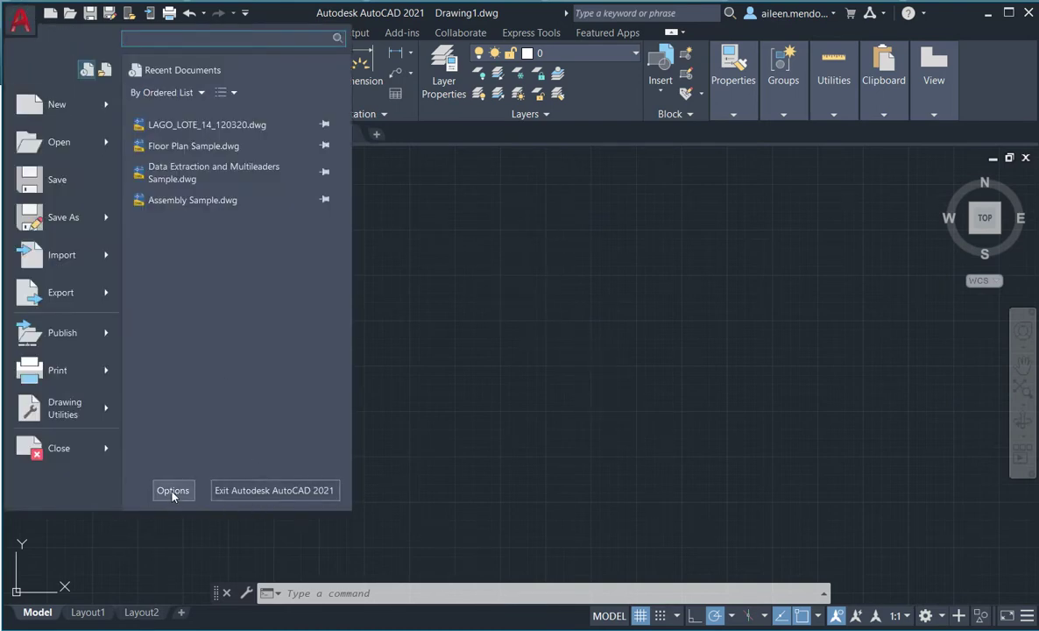
pyautogui.click(172, 490)
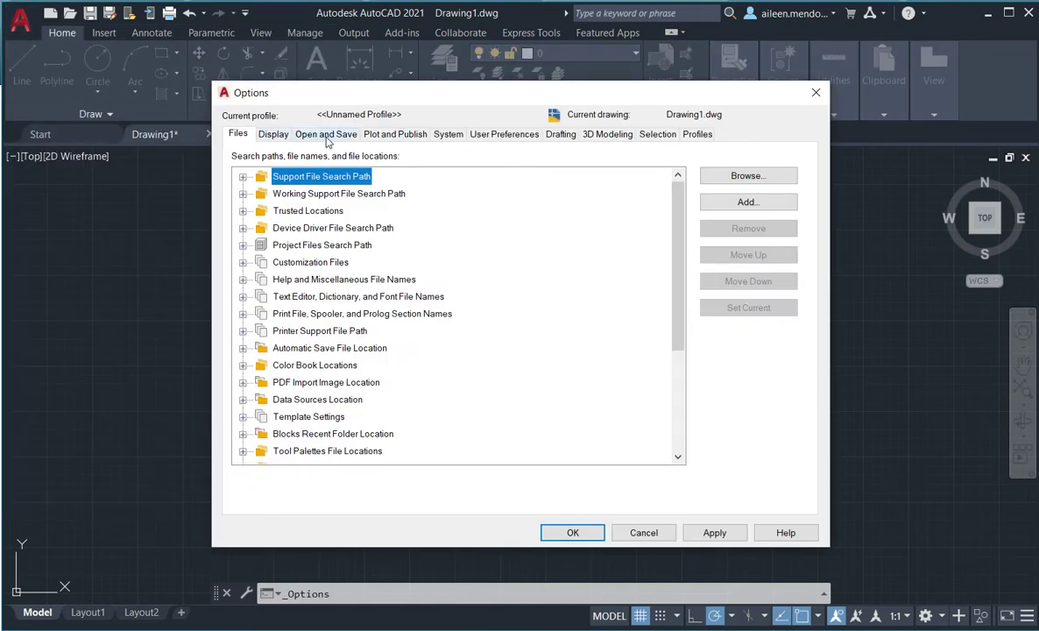
pyautogui.click(326, 136)
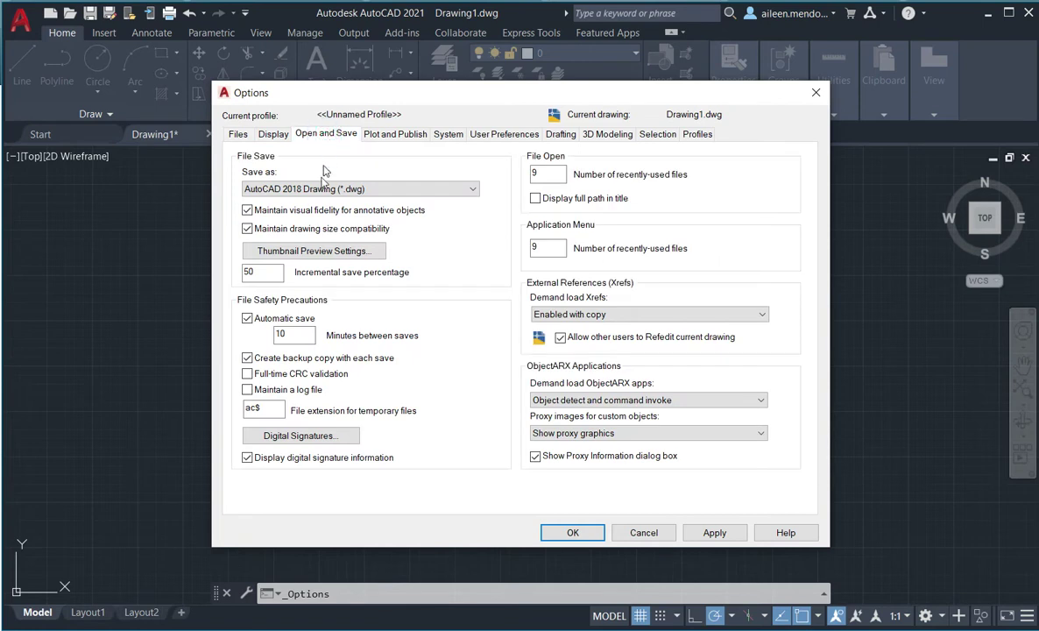
# Step: Set the default Save as format to AutoCAD 2010/LT2010 Drawing (*.dwg)
pyautogui.click(303, 189)
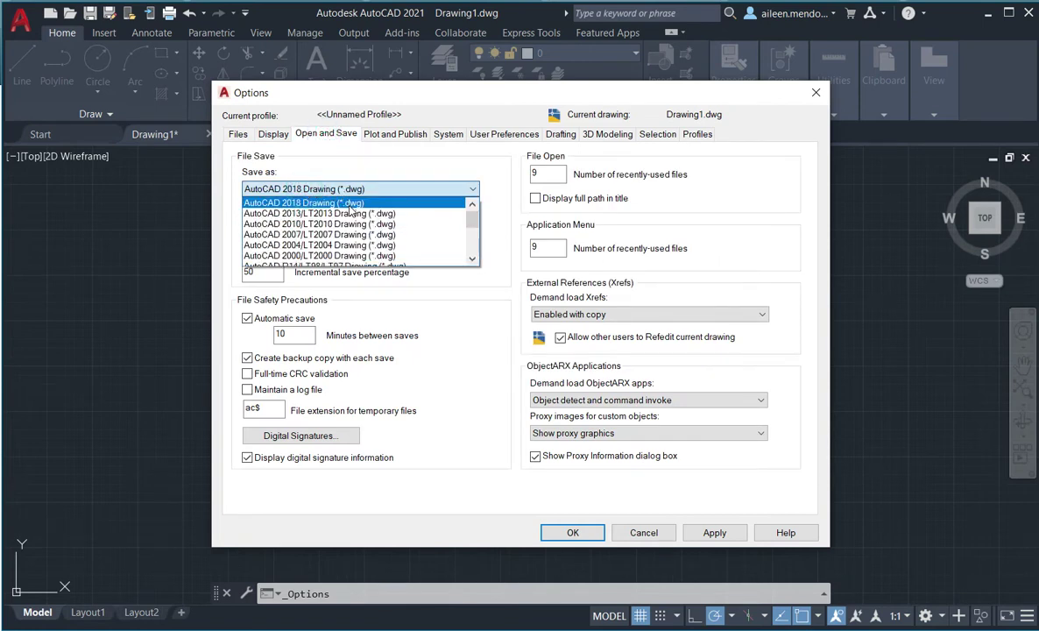
pyautogui.scroll(-1, 359, 232)
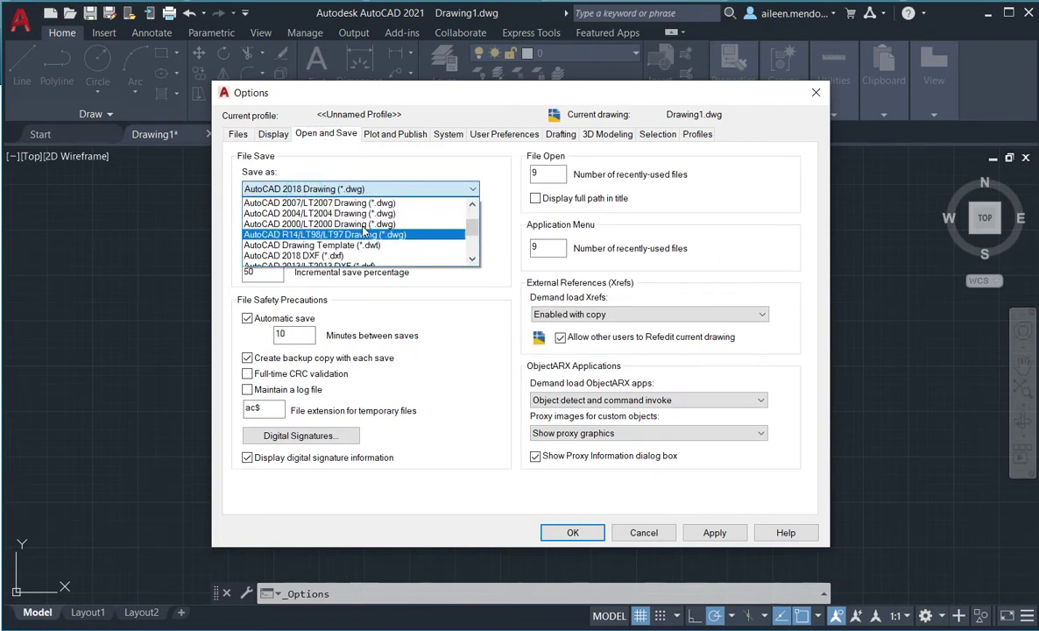
pyautogui.scroll(1, 394, 245)
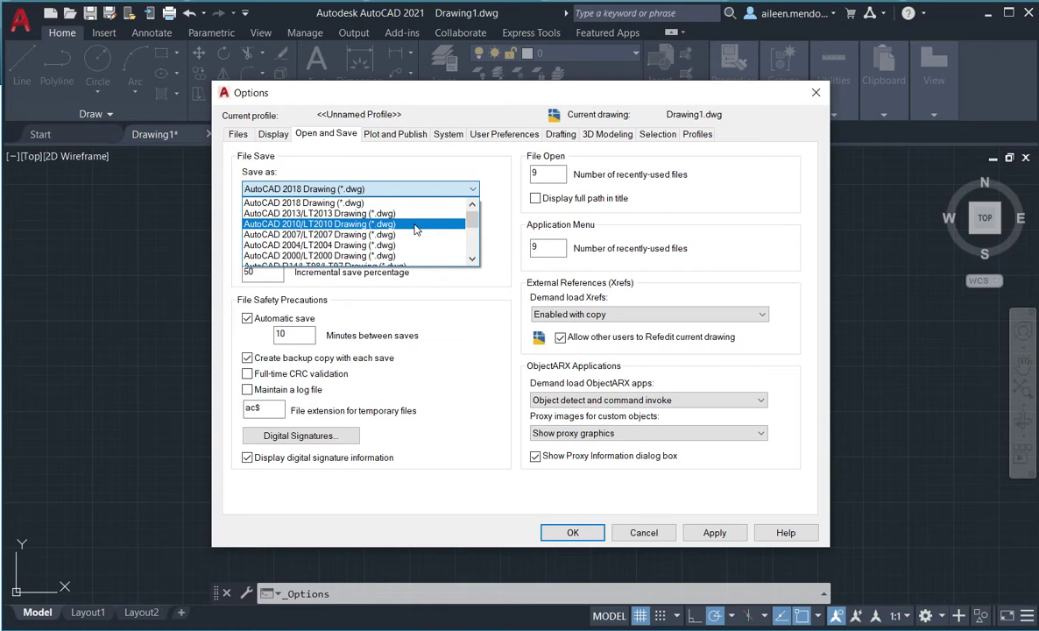
pyautogui.click(416, 230)
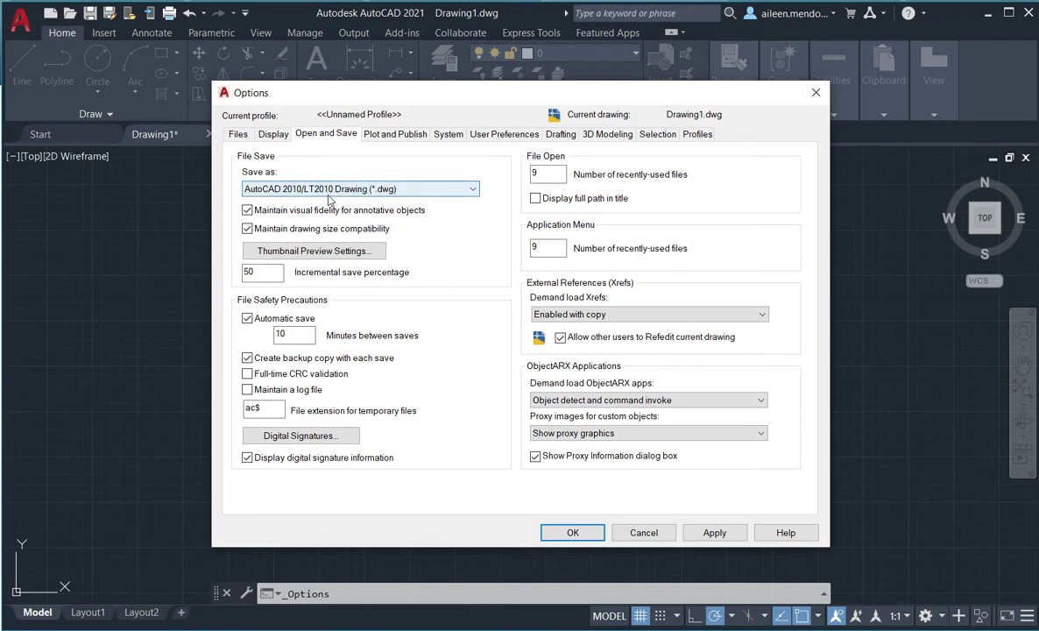
# Step: Keep AutoCAD 2010/LT2010 Drawing as the save format, review User Preferences and Drafting, then Apply and OK
pyautogui.click(370, 191)
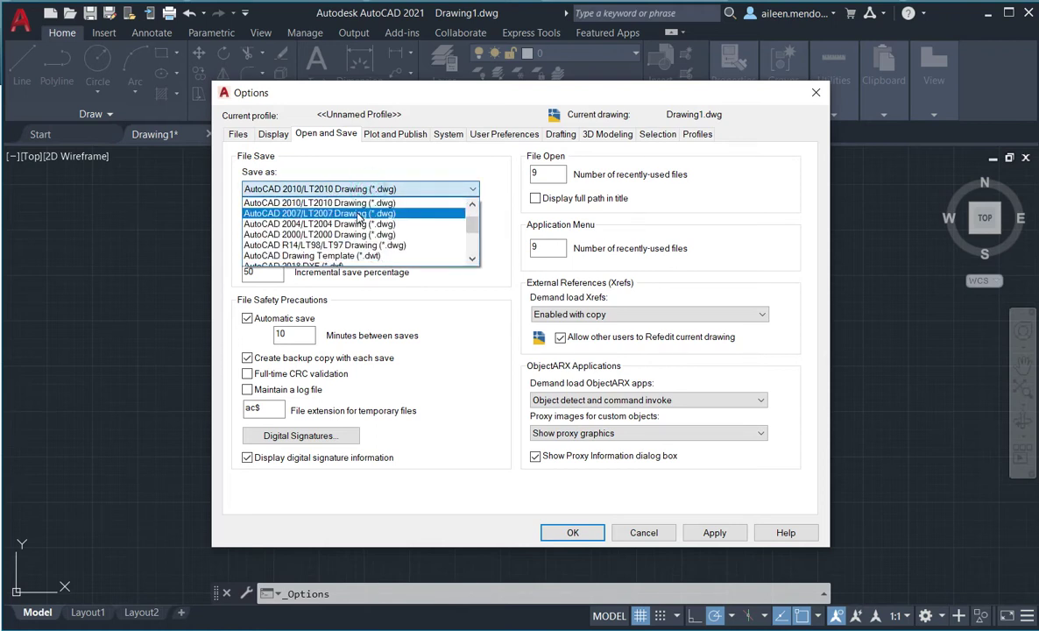
pyautogui.click(395, 203)
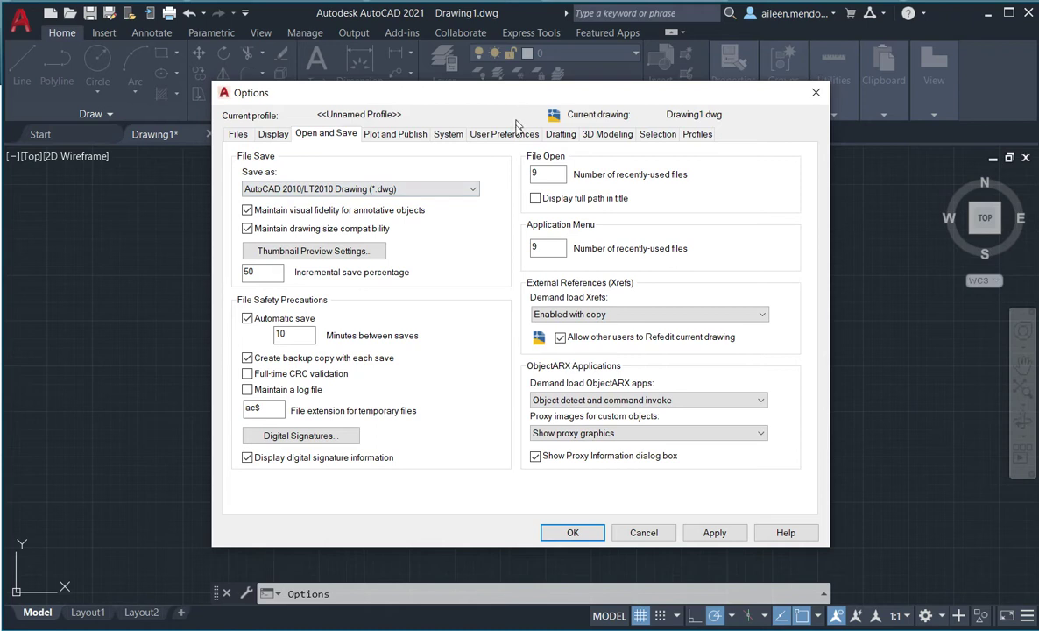
pyautogui.click(485, 133)
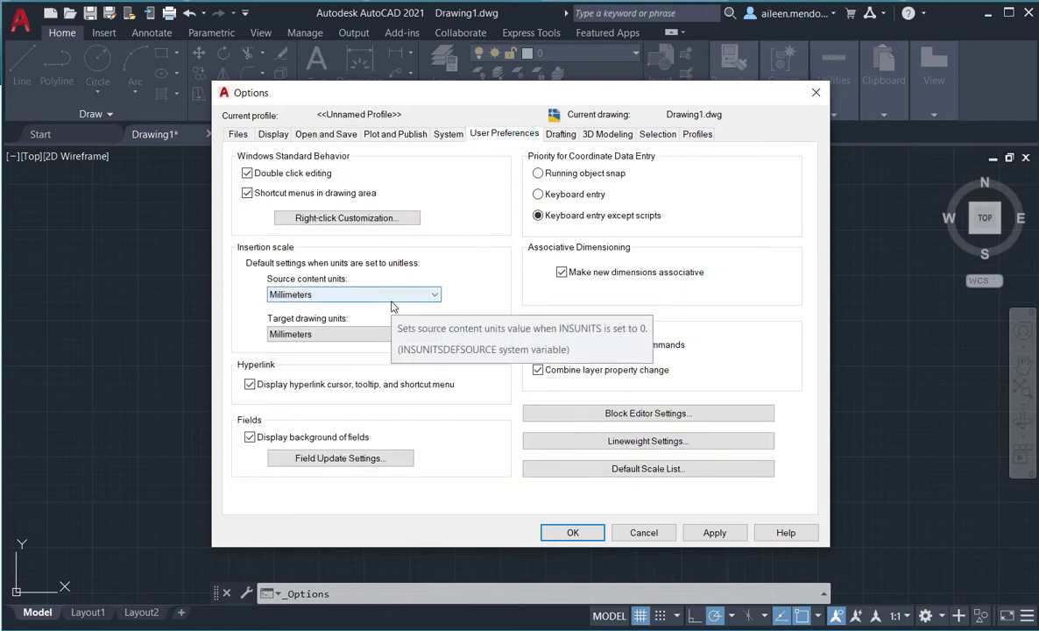
pyautogui.click(563, 136)
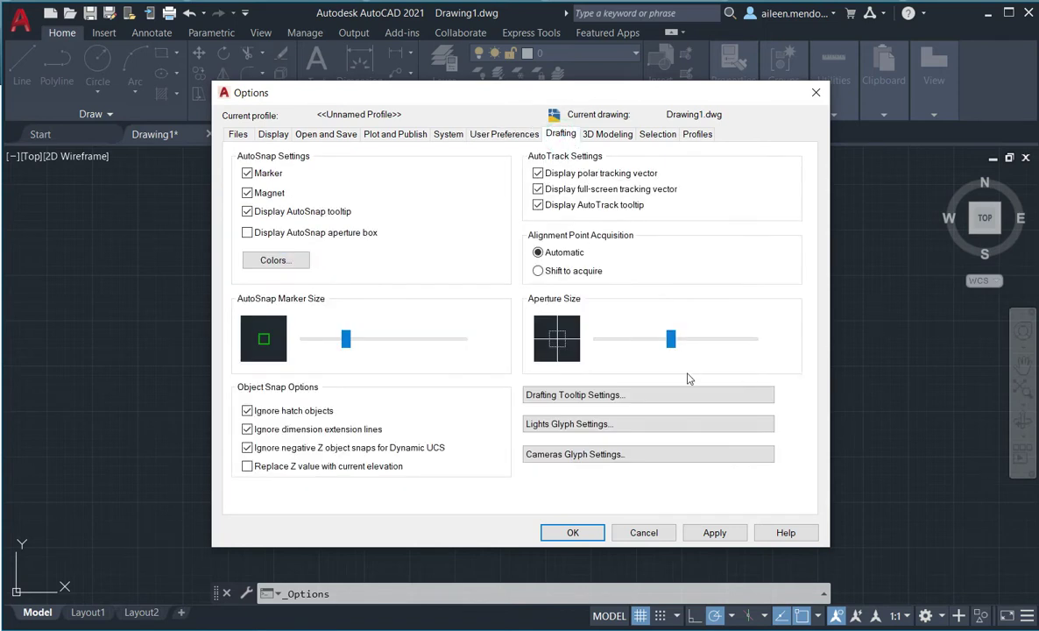
pyautogui.click(714, 532)
pyautogui.click(577, 532)
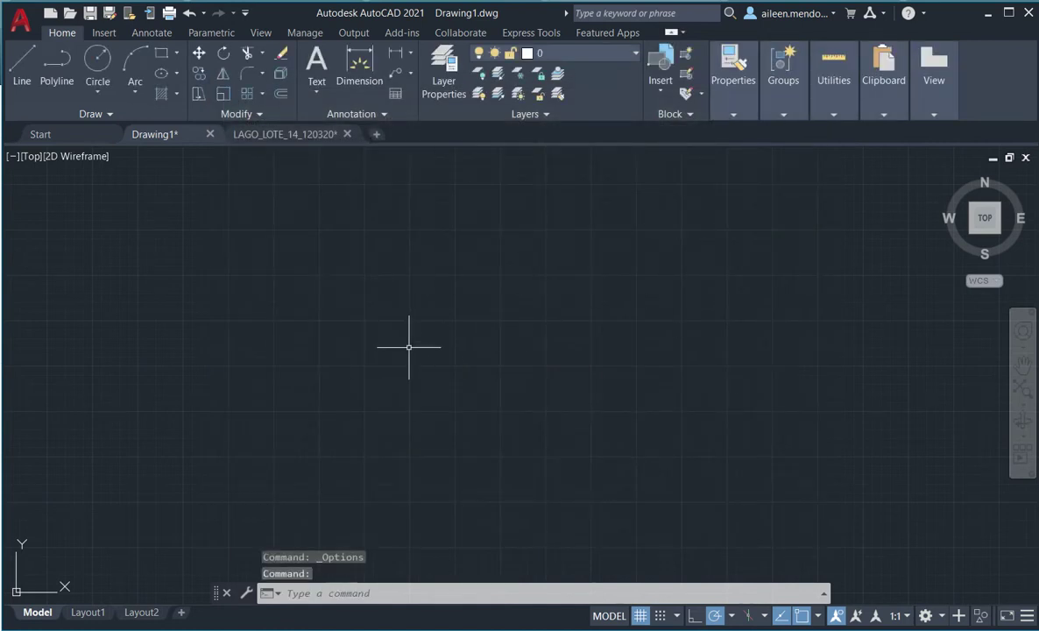
# Step: Draw a tall rectangle with RECTANG and select it
pyautogui.click(161, 54)
pyautogui.click(273, 238)
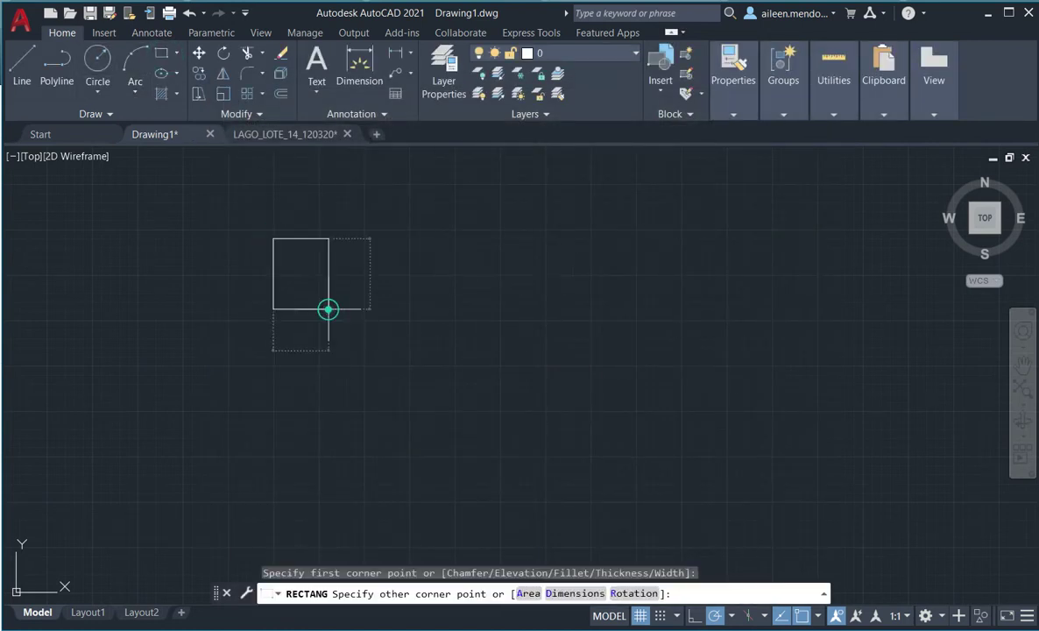
pyautogui.click(328, 309)
pyautogui.click(658, 350)
pyautogui.click(721, 423)
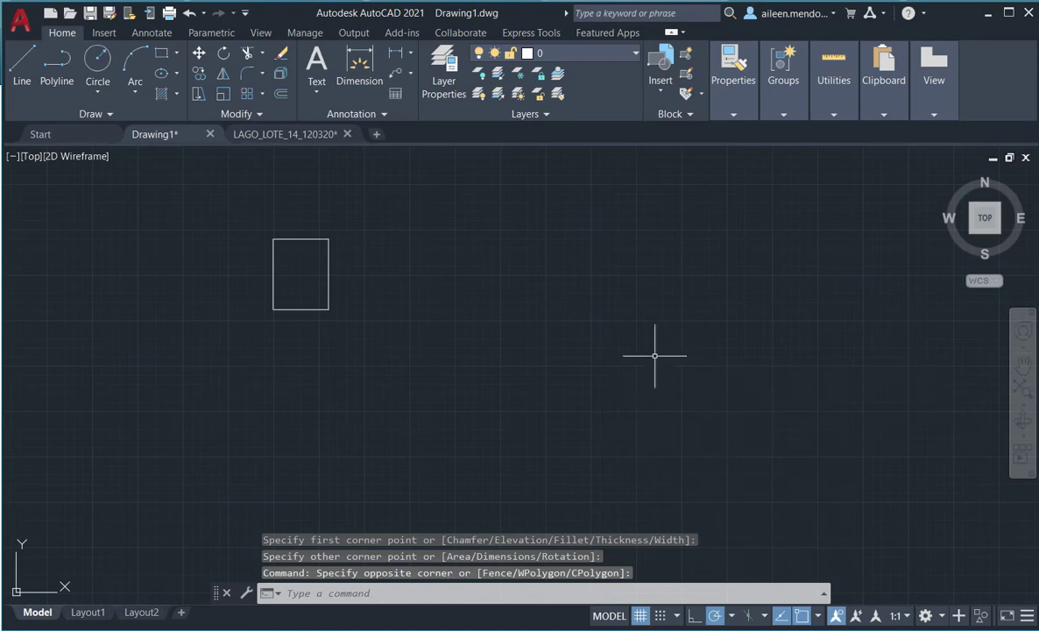
pyautogui.rightClick(654, 353)
pyautogui.click(580, 333)
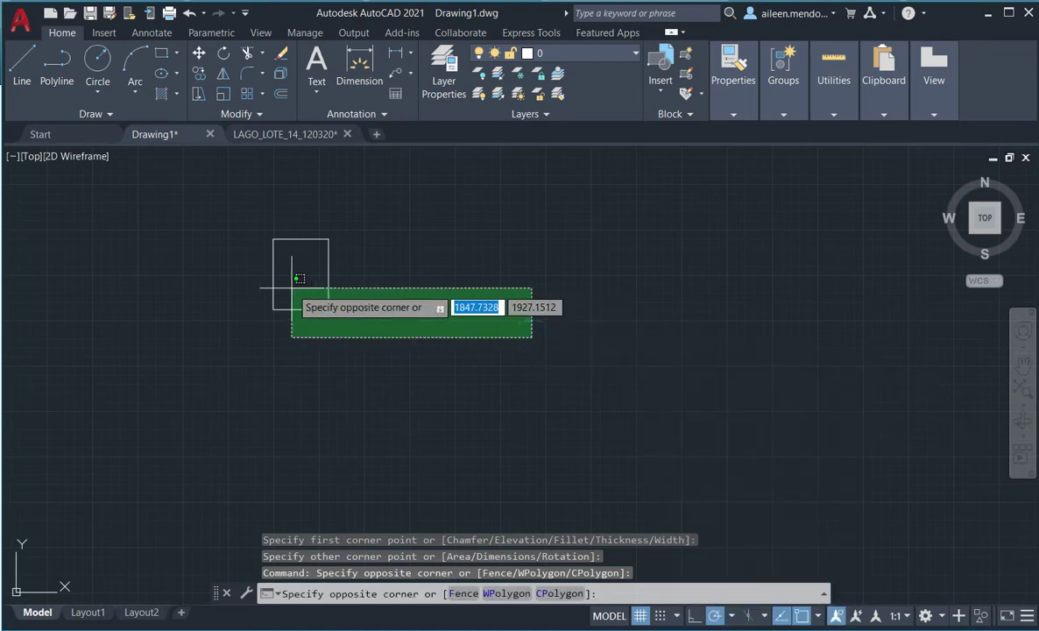
pyautogui.click(262, 248)
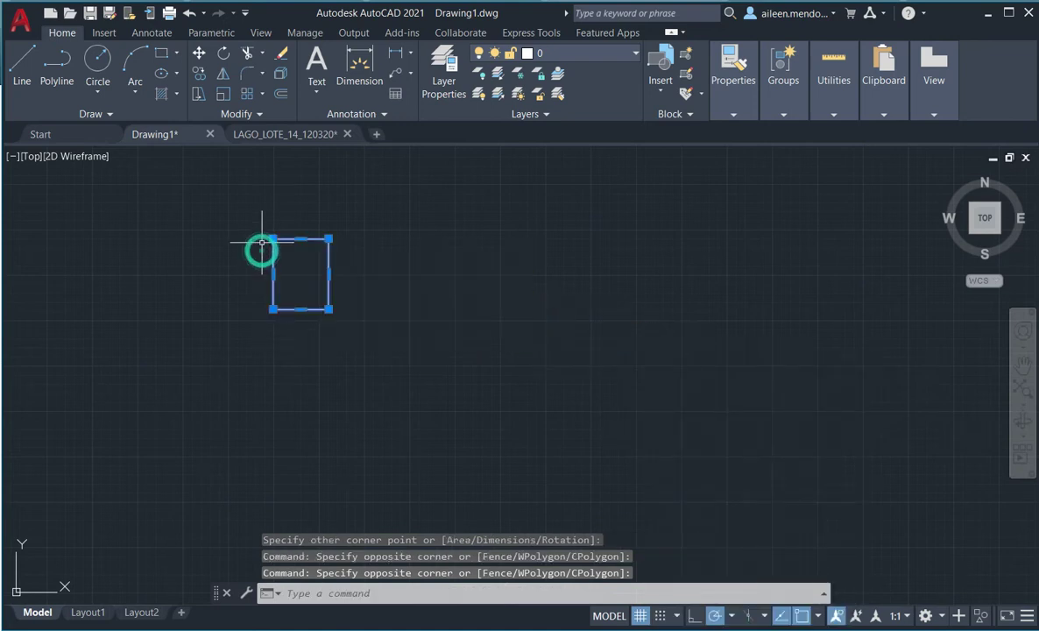
# Step: Copy the rectangle to five scattered spots across the drawing
pyautogui.click(199, 73)
pyautogui.click(288, 255)
pyautogui.click(653, 236)
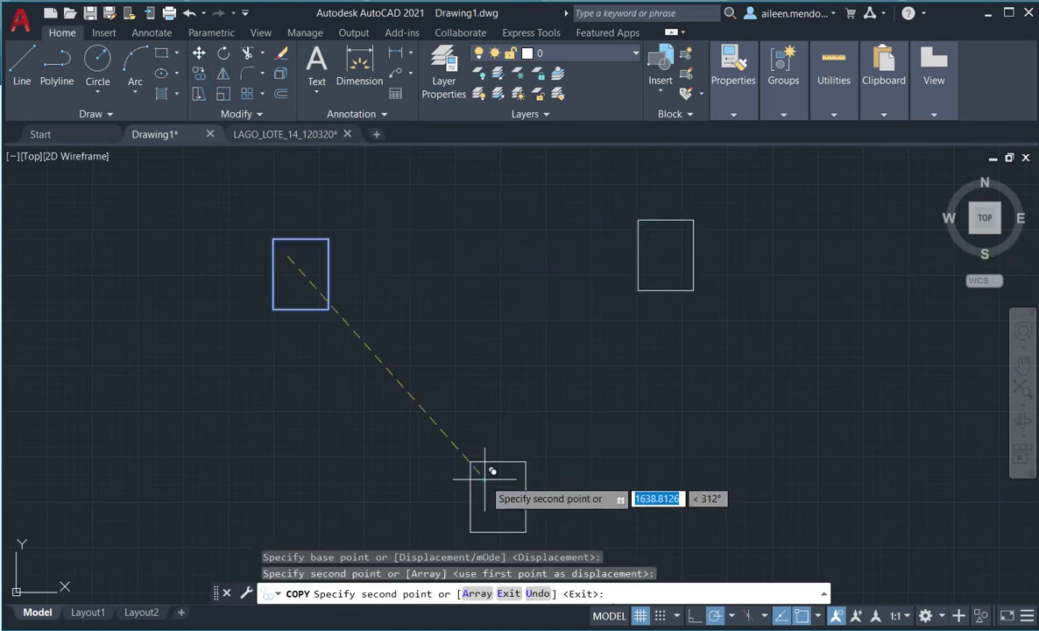
pyautogui.click(484, 478)
pyautogui.click(552, 272)
pyautogui.click(761, 469)
pyautogui.click(169, 425)
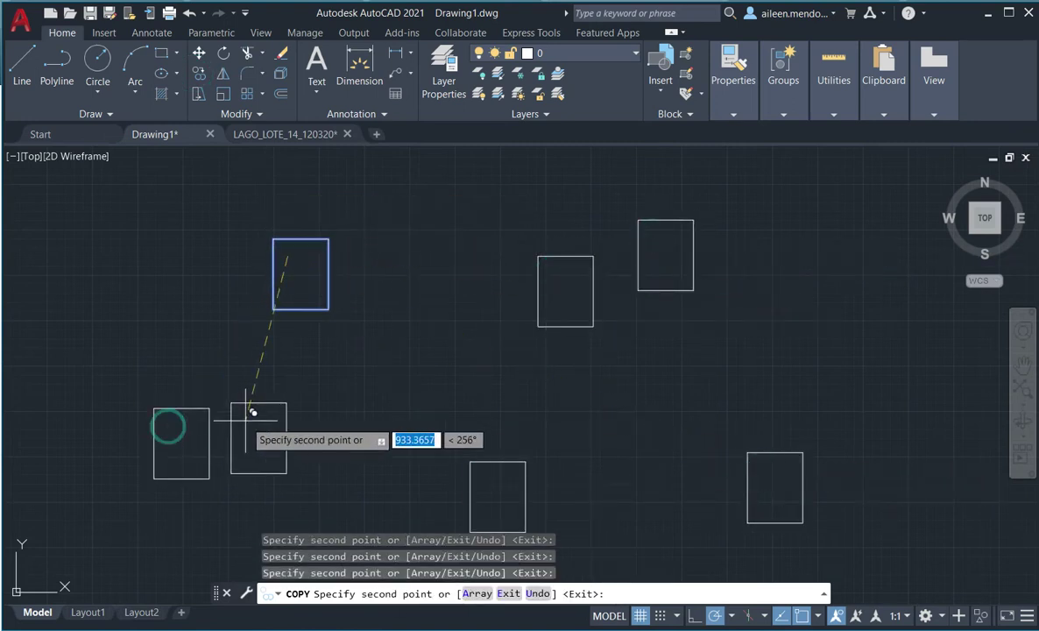
pyautogui.rightClick(252, 413)
pyautogui.click(276, 419)
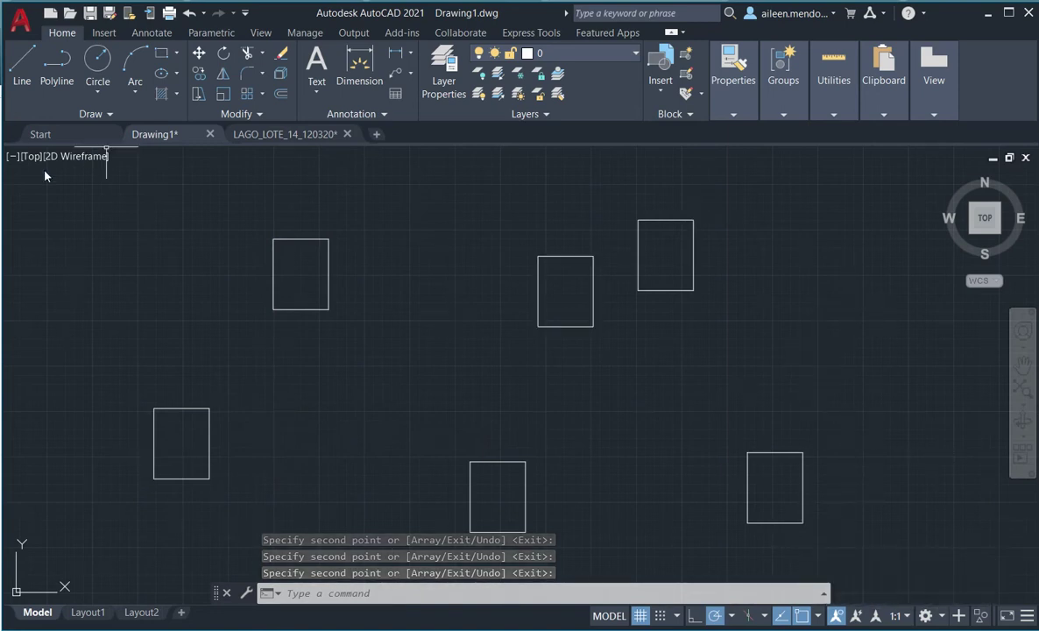
# Step: Window-select the rectangles, then cancel the selection with Esc
pyautogui.click(134, 221)
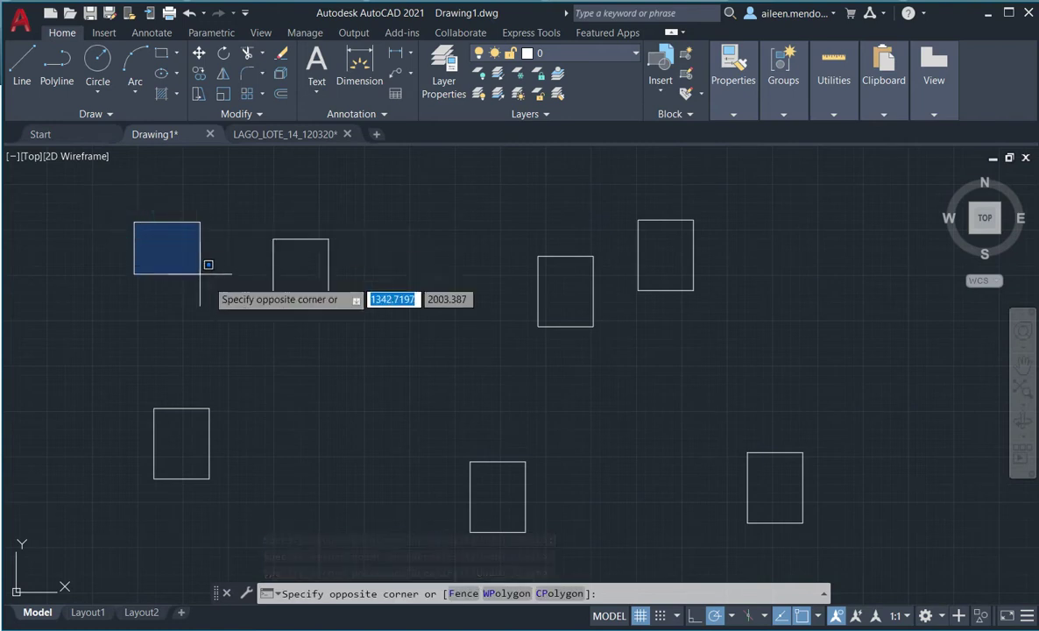
pyautogui.click(835, 535)
pyautogui.press('Escape')
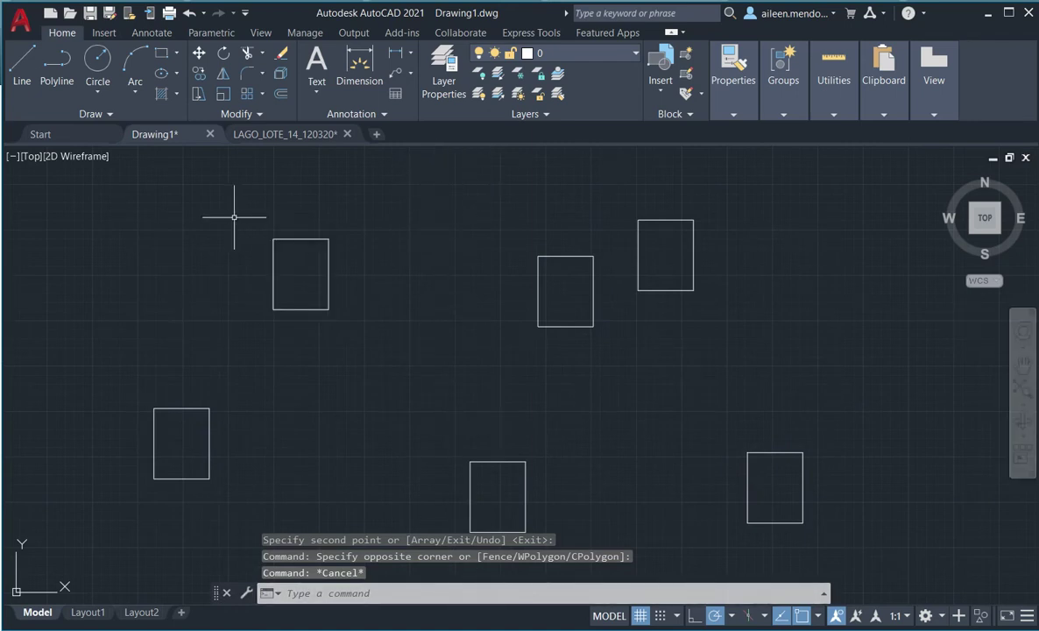
# Step: Reopen Options and look at the User Preferences and Drafting settings
pyautogui.click(20, 20)
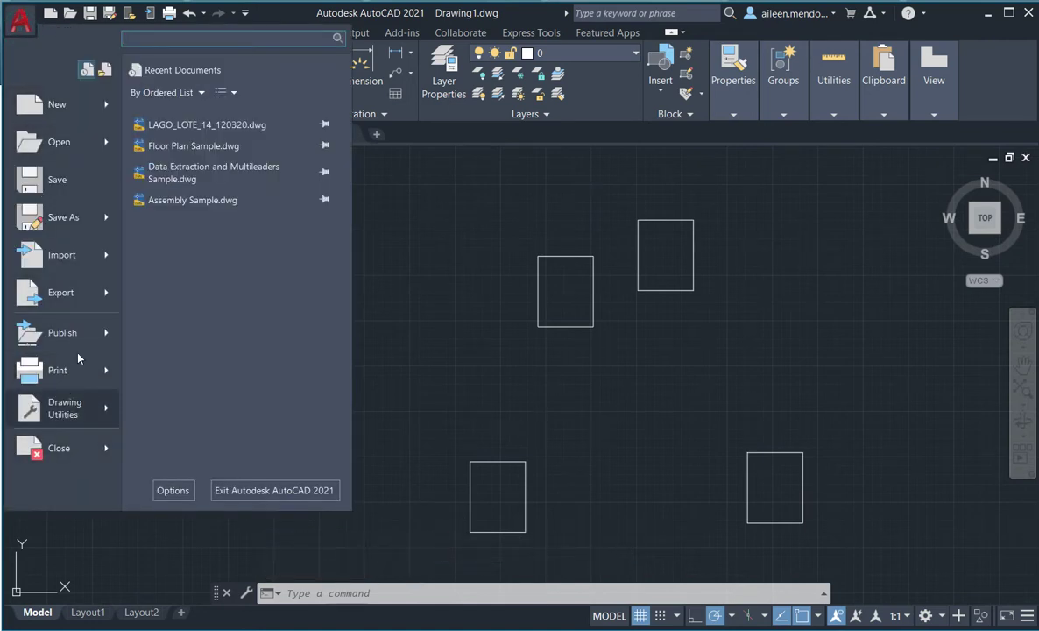
pyautogui.moveTo(61, 292)
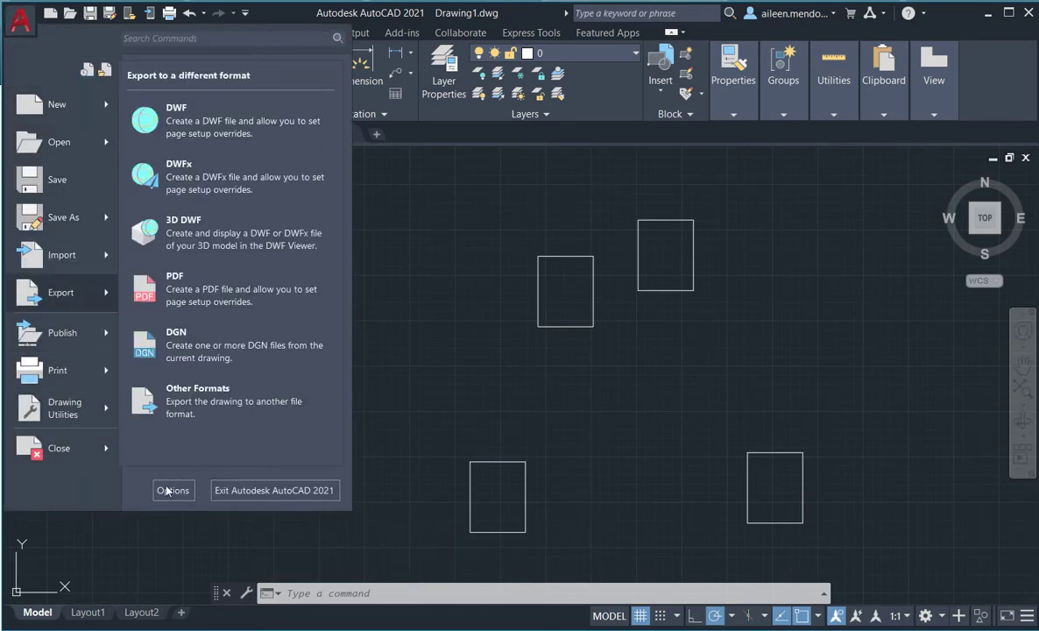
pyautogui.click(169, 491)
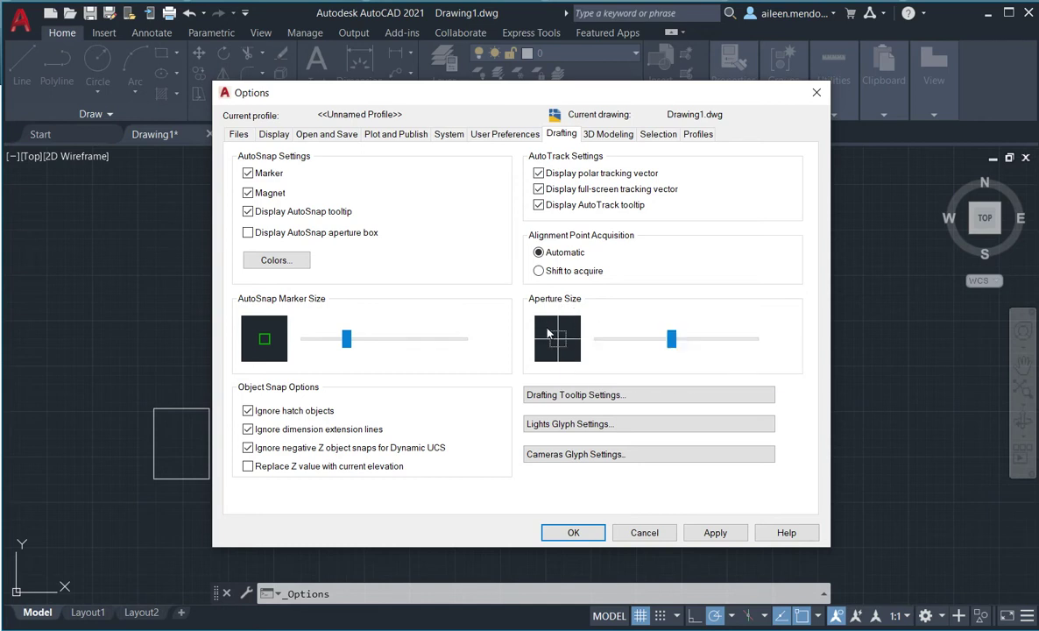
pyautogui.click(505, 134)
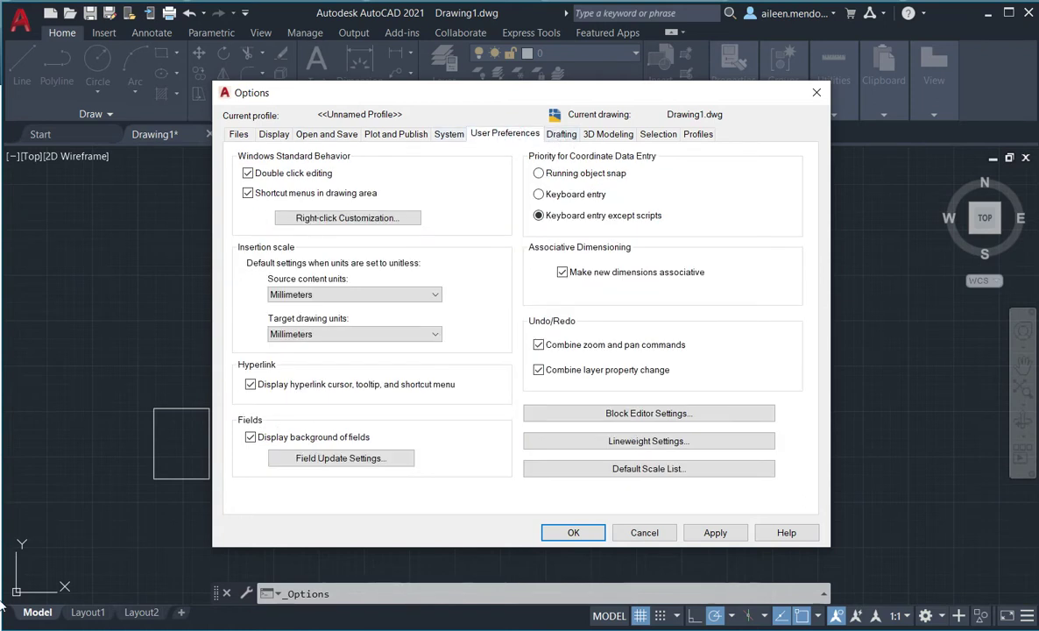
pyautogui.click(561, 133)
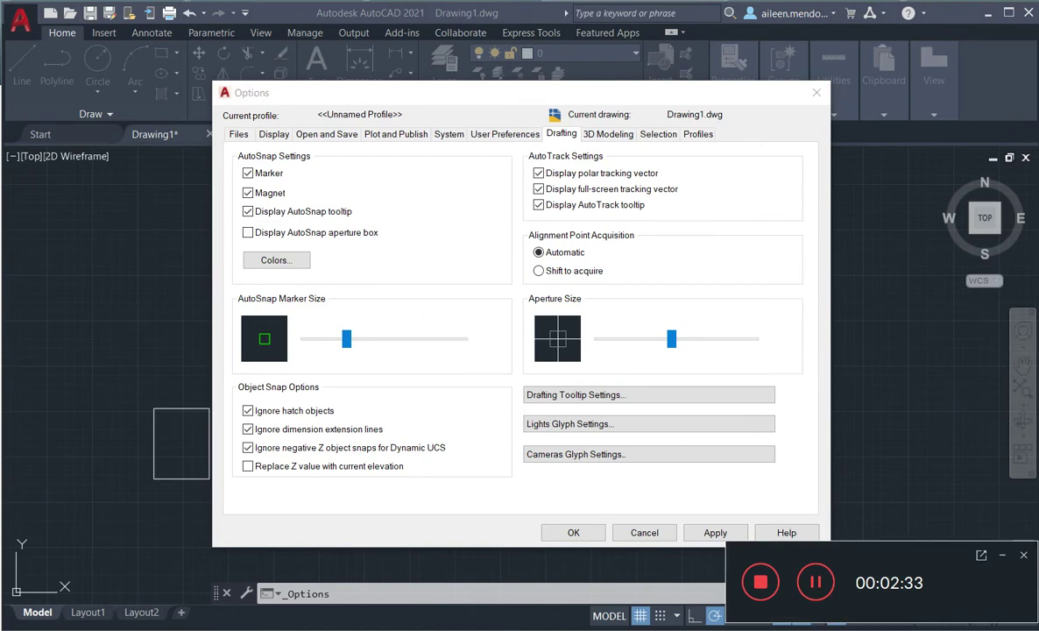
# Step: Raise the crosshair size from 5 to 100 on the Display tab
pyautogui.click(273, 133)
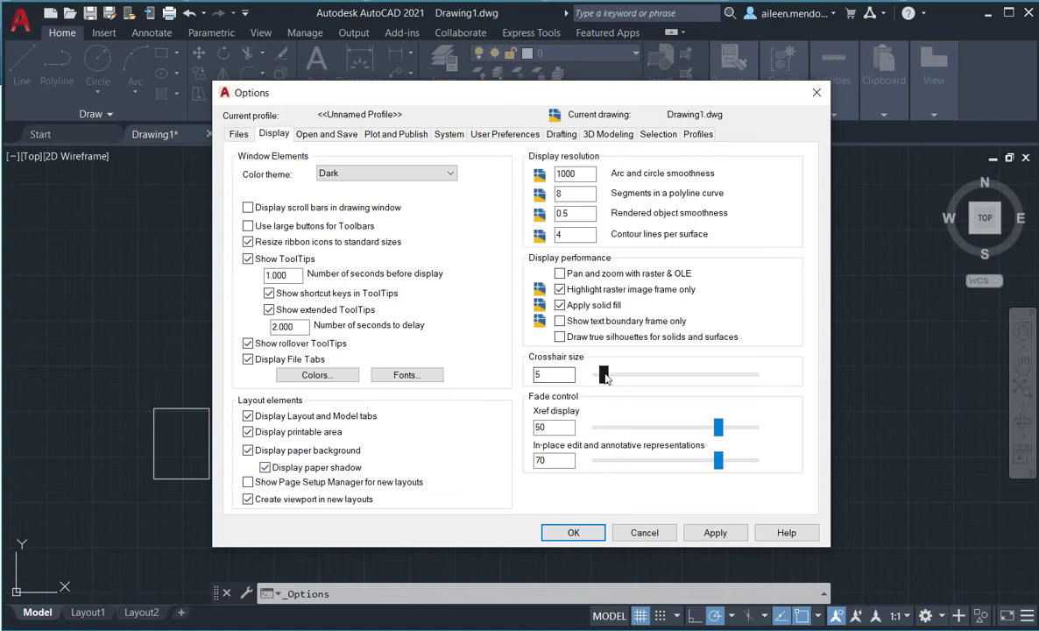
pyautogui.moveTo(604, 374); pyautogui.dragTo(792, 391)
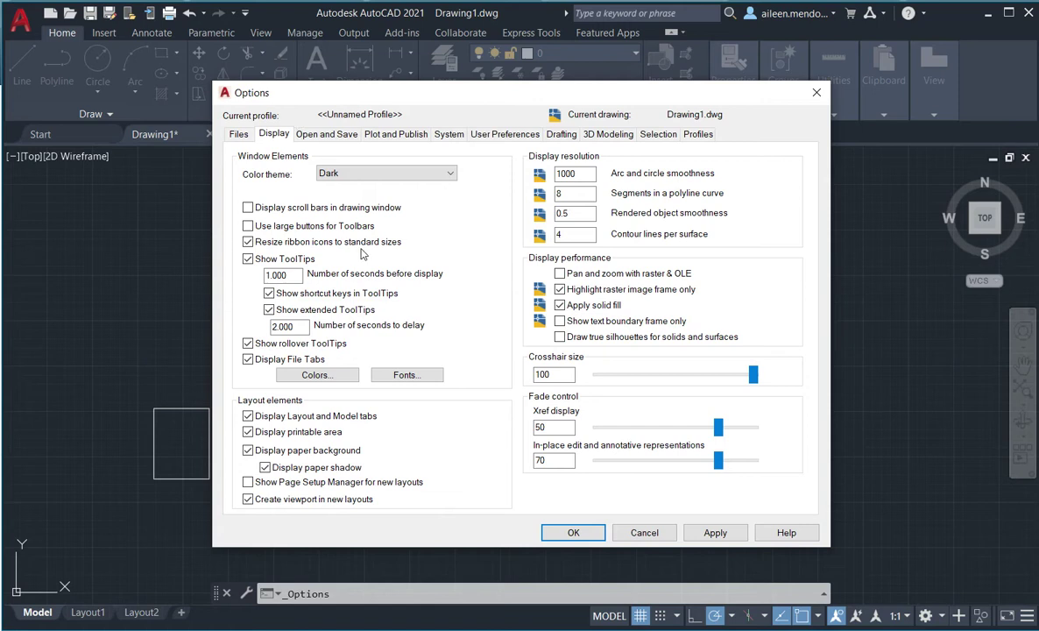
pyautogui.click(473, 134)
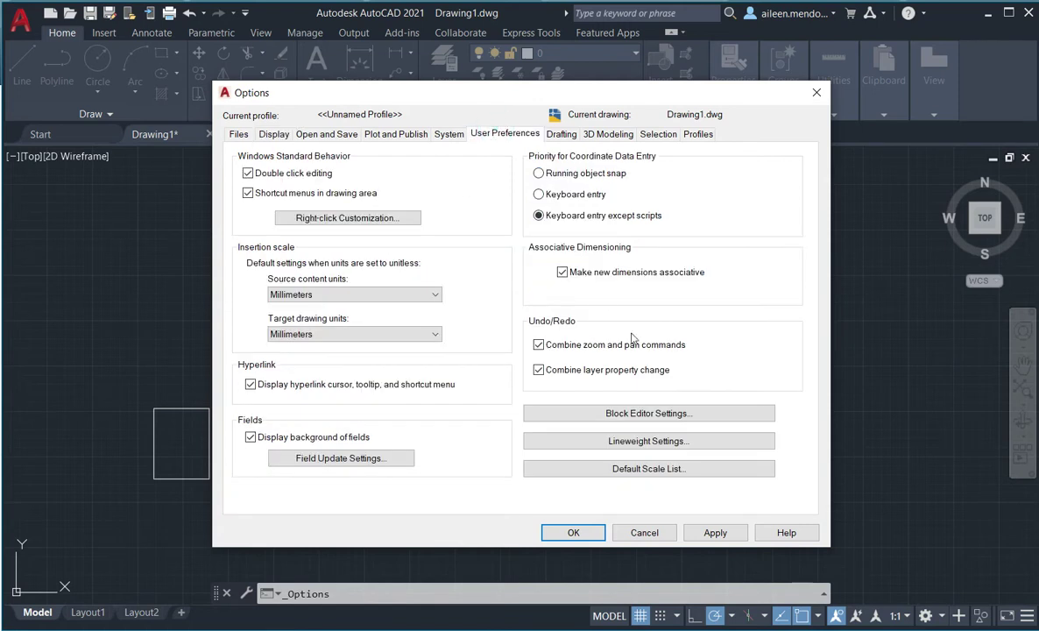
# Step: Browse Drafting, 3D Modeling and User Preferences, then open the drawing window colours from Drafting
pyautogui.click(565, 134)
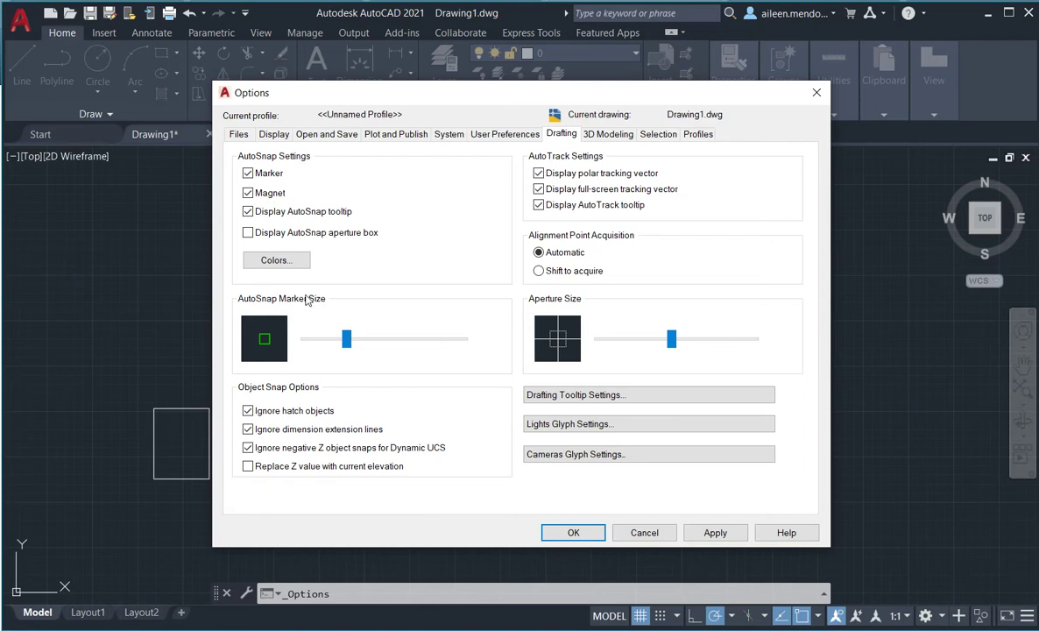
pyautogui.click(604, 137)
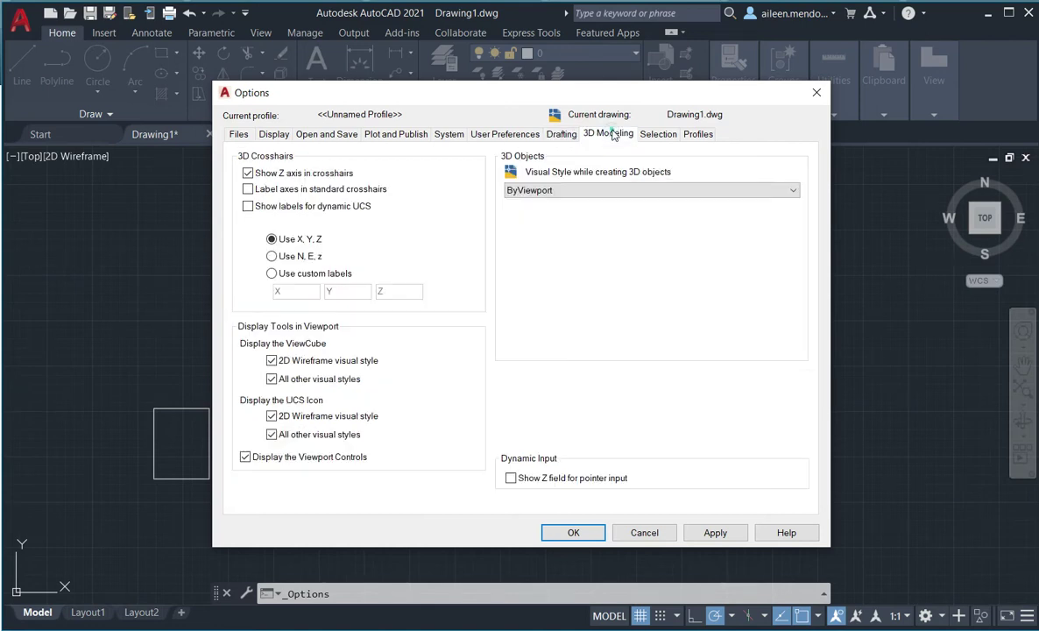
pyautogui.click(496, 134)
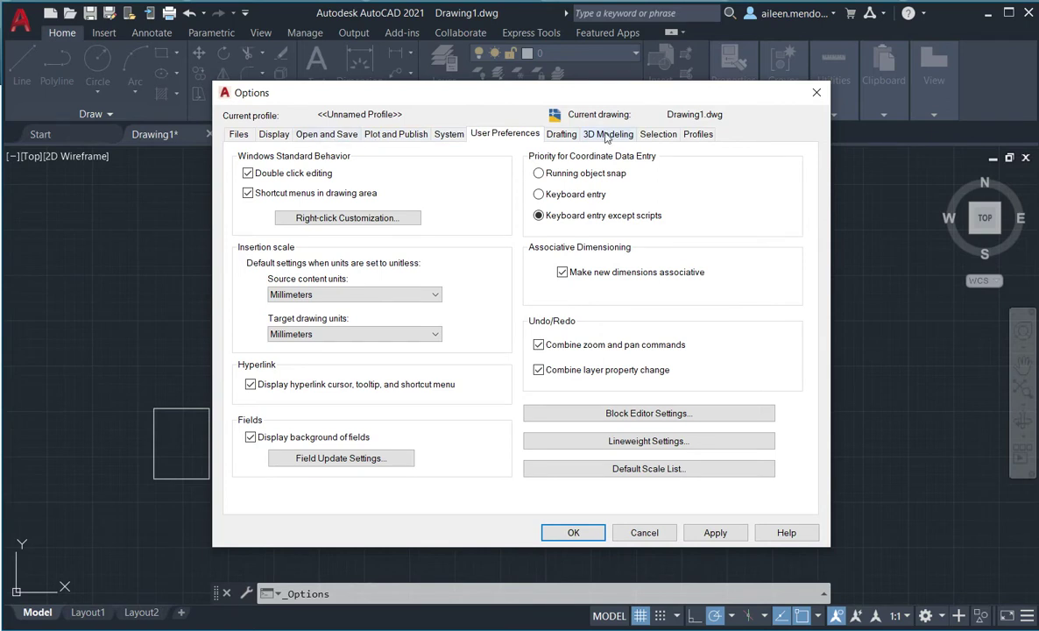
pyautogui.click(564, 135)
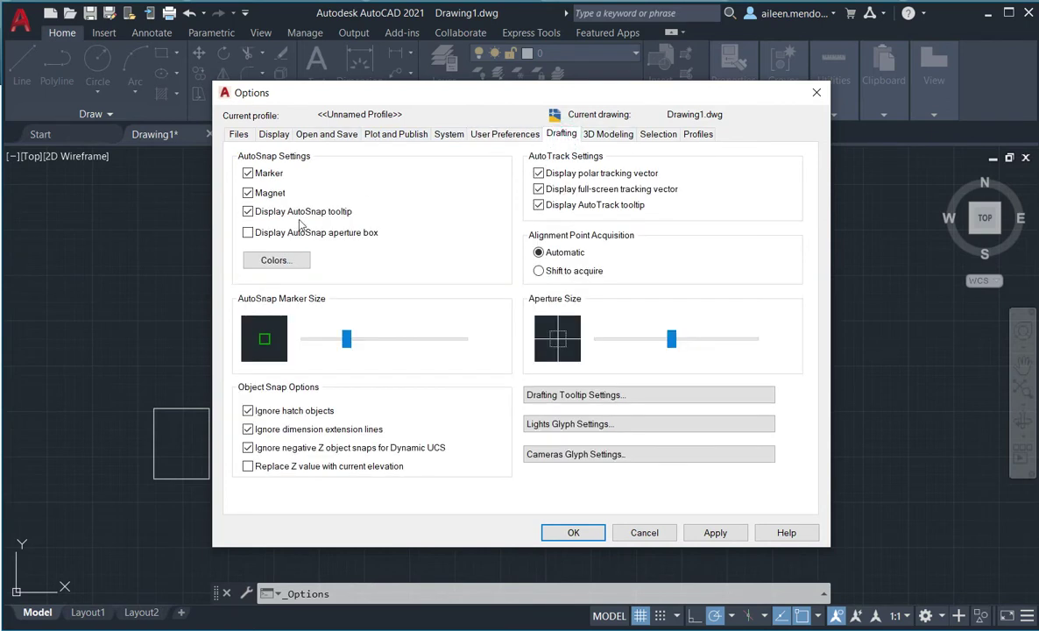
pyautogui.click(276, 260)
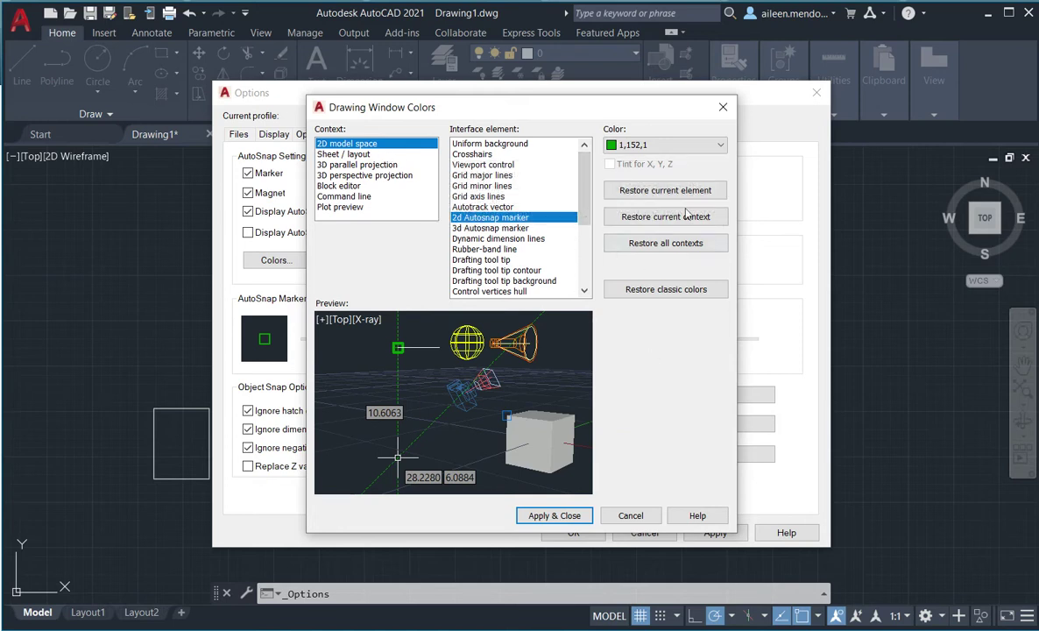
# Step: Cancel Drawing Window Colors and apply the new Options, giving full-screen crosshairs
pyautogui.click(629, 515)
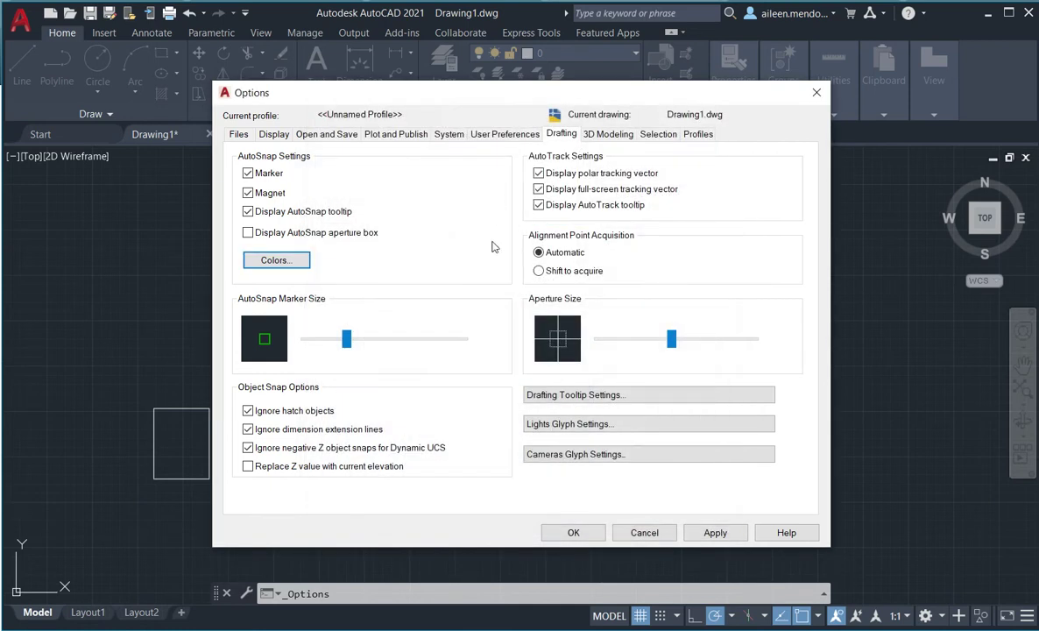
pyautogui.click(701, 534)
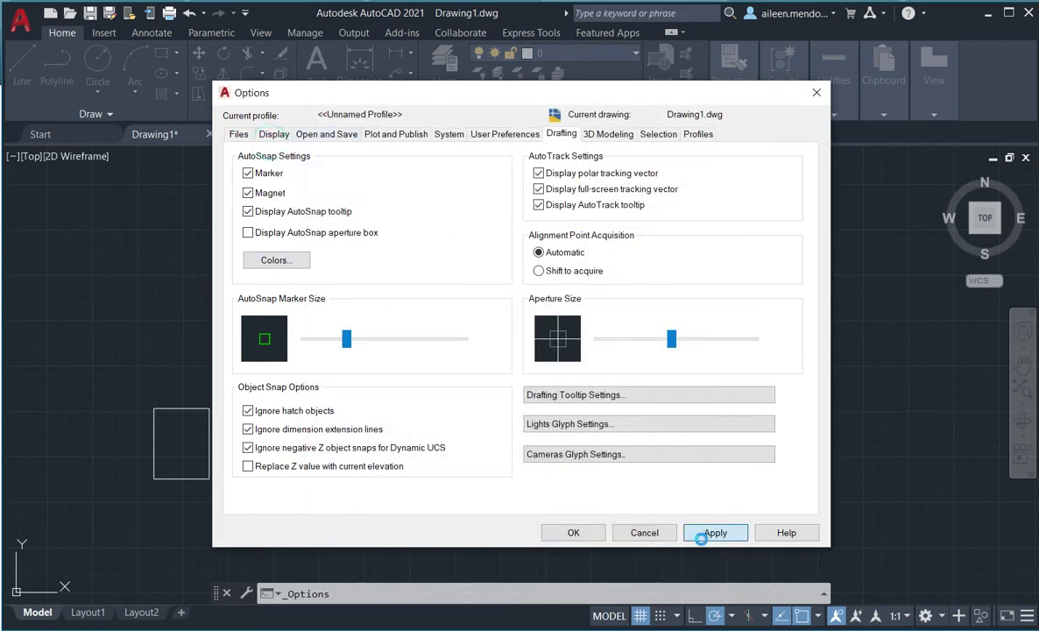
pyautogui.click(573, 533)
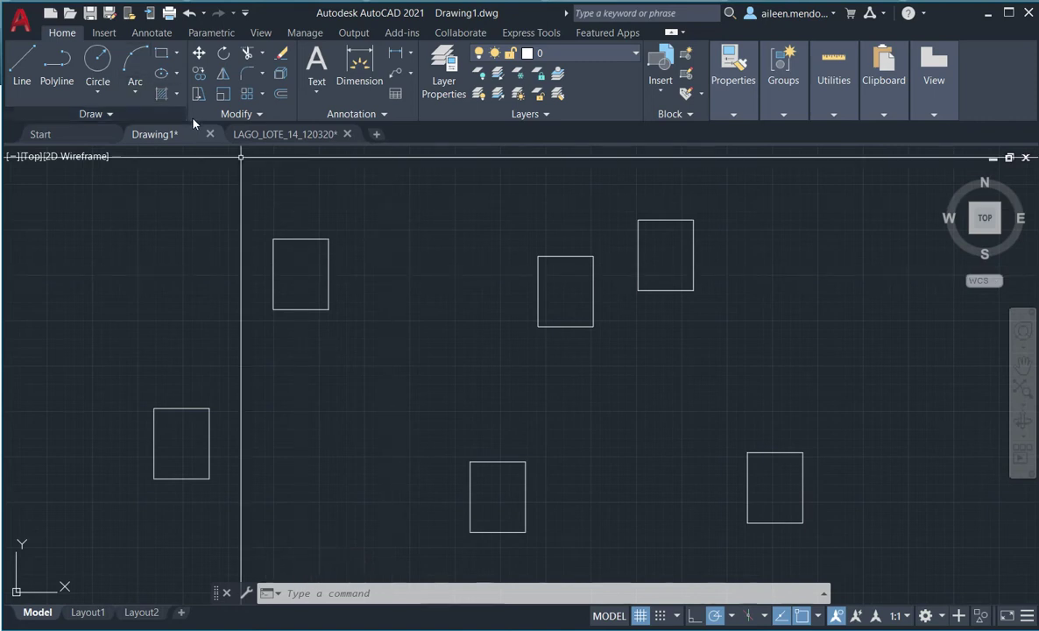
# Step: Draw two new small rectangles with RECTANG, repeating the command
pyautogui.click(162, 56)
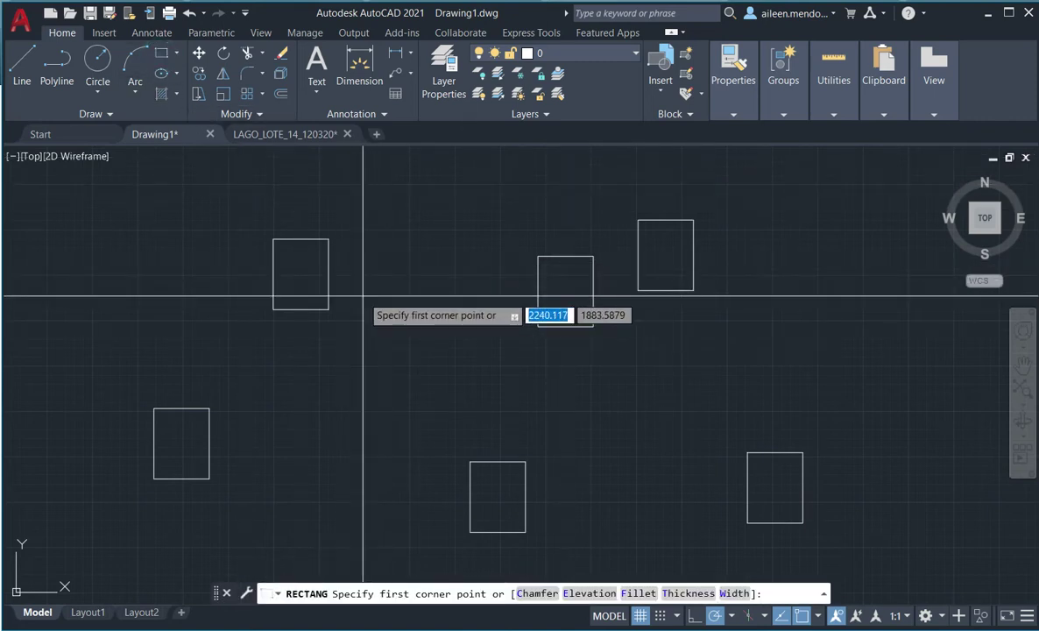
pyautogui.click(359, 313)
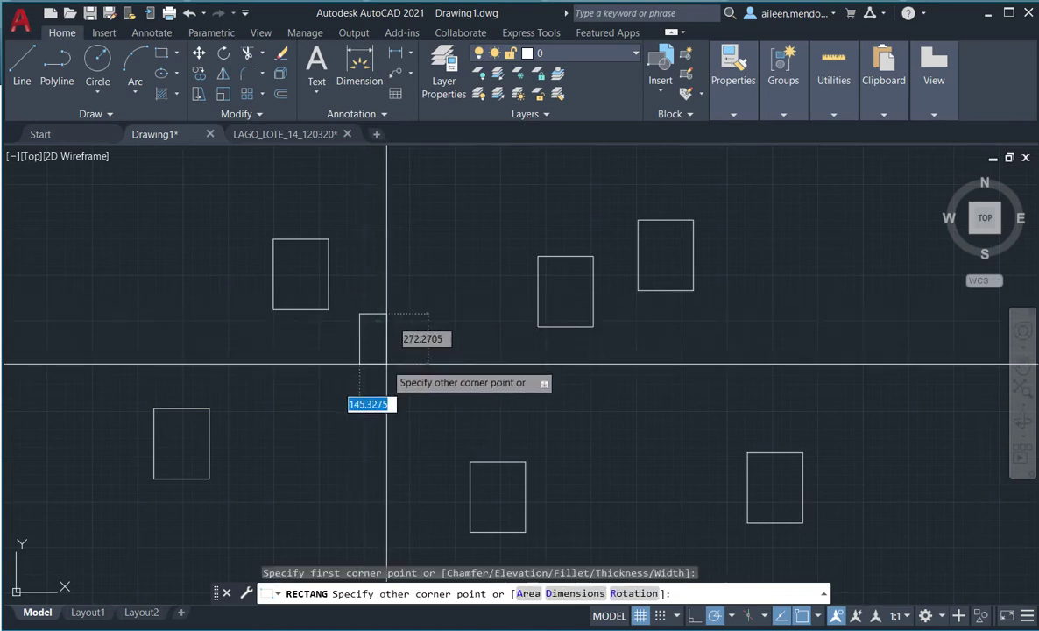
pyautogui.click(401, 379)
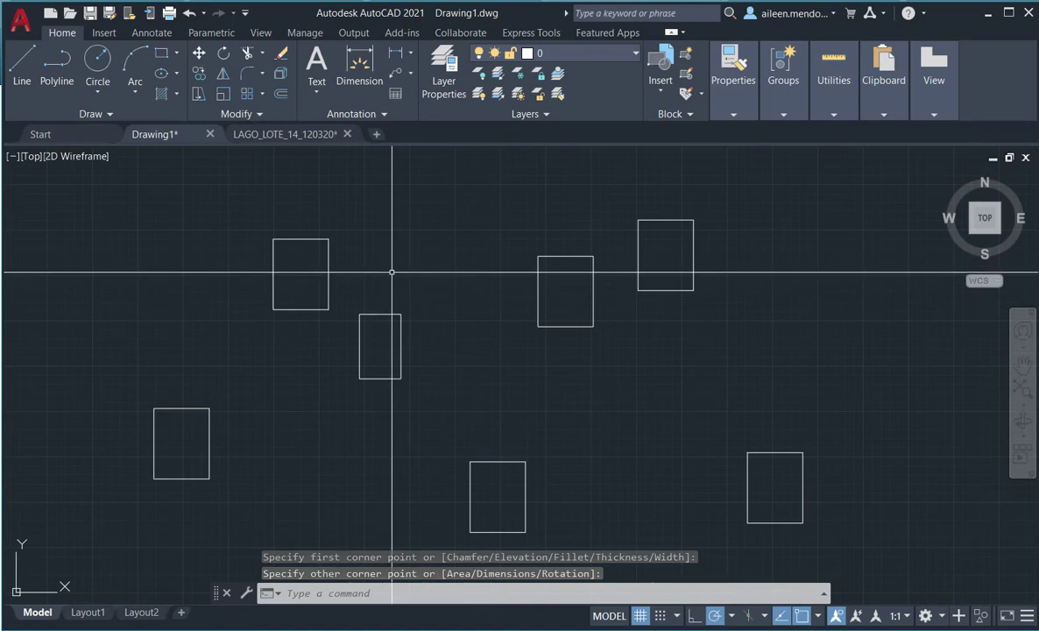
pyautogui.rightClick(419, 300)
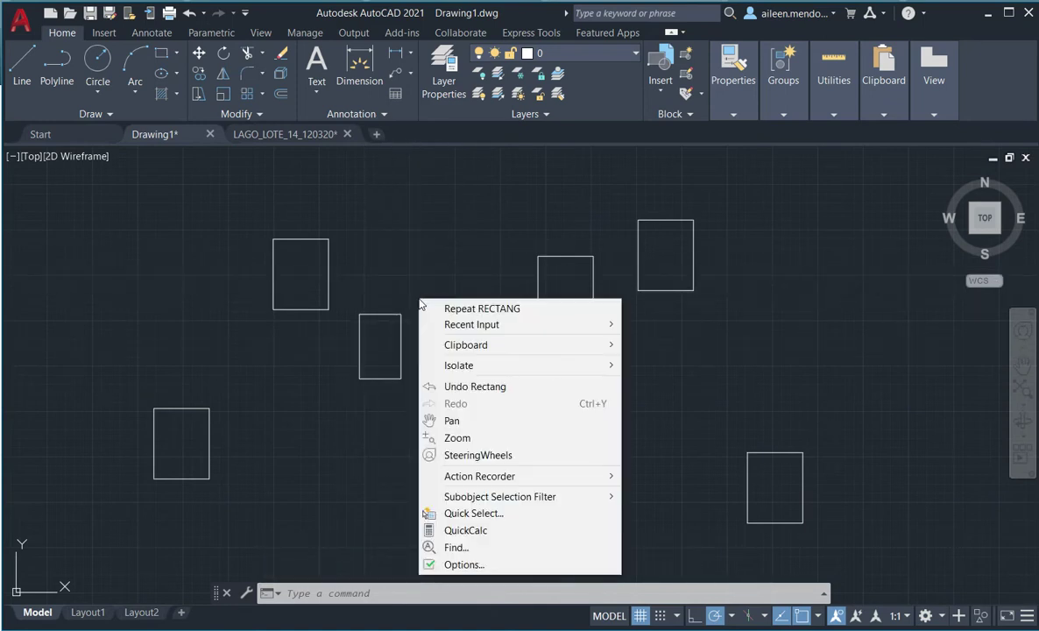
pyautogui.click(422, 306)
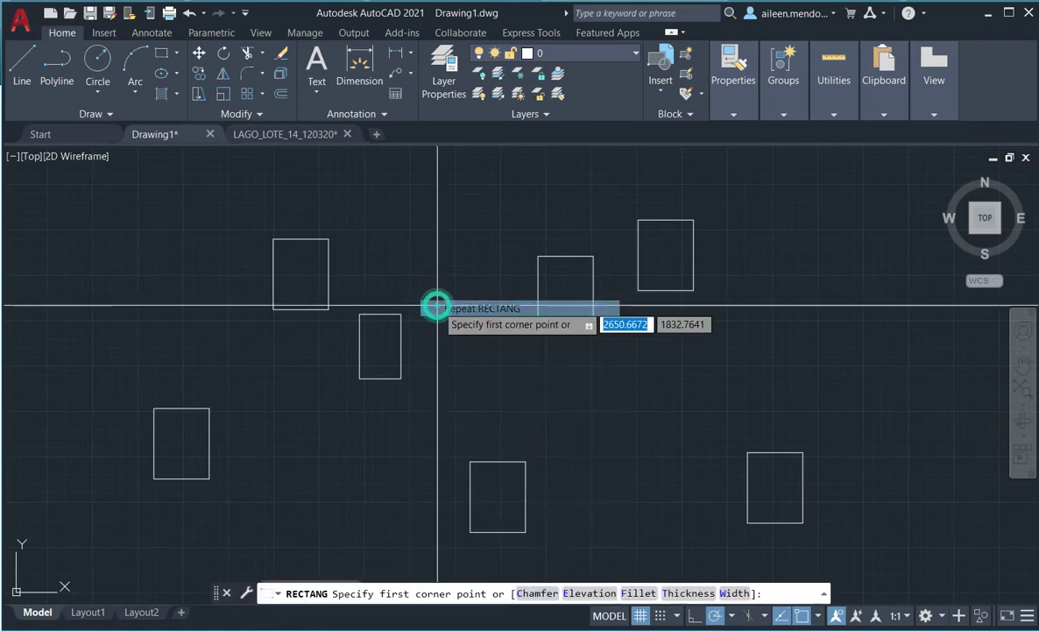
pyautogui.click(438, 307)
pyautogui.click(484, 365)
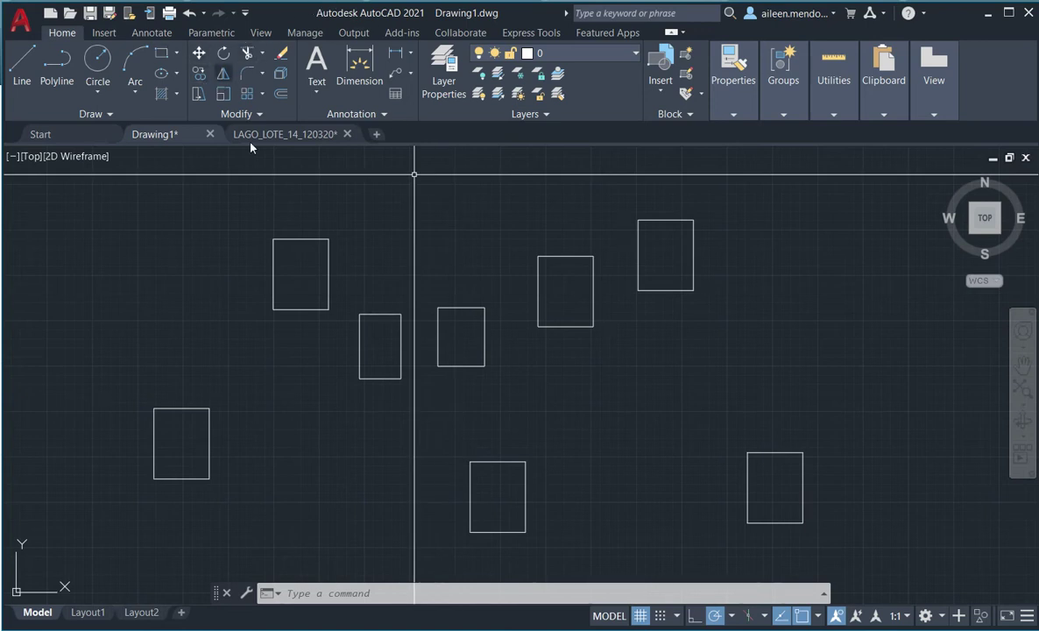
# Step: Copy the top-left rectangle once further to the right
pyautogui.click(196, 79)
pyautogui.click(346, 259)
pyautogui.click(272, 197)
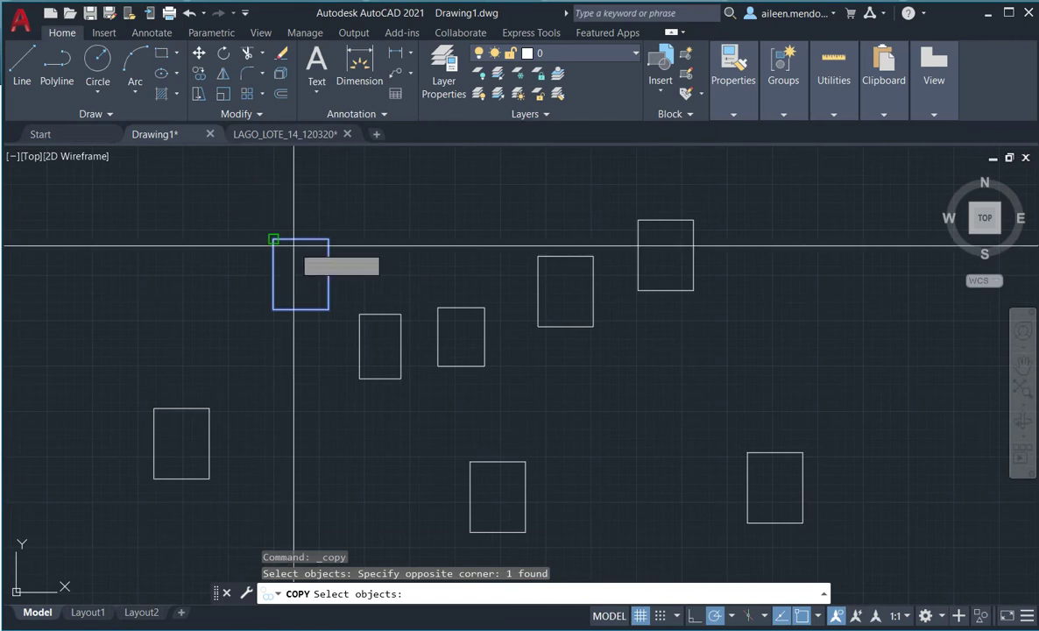
pyautogui.press('Return')
pyautogui.click(272, 239)
pyautogui.click(413, 219)
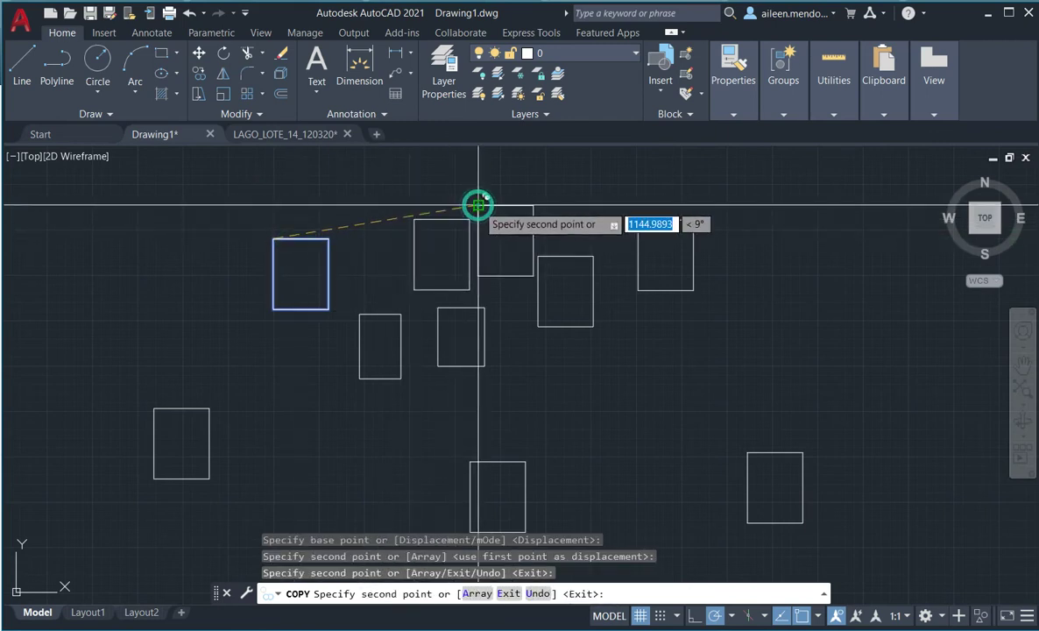
pyautogui.rightClick(477, 206)
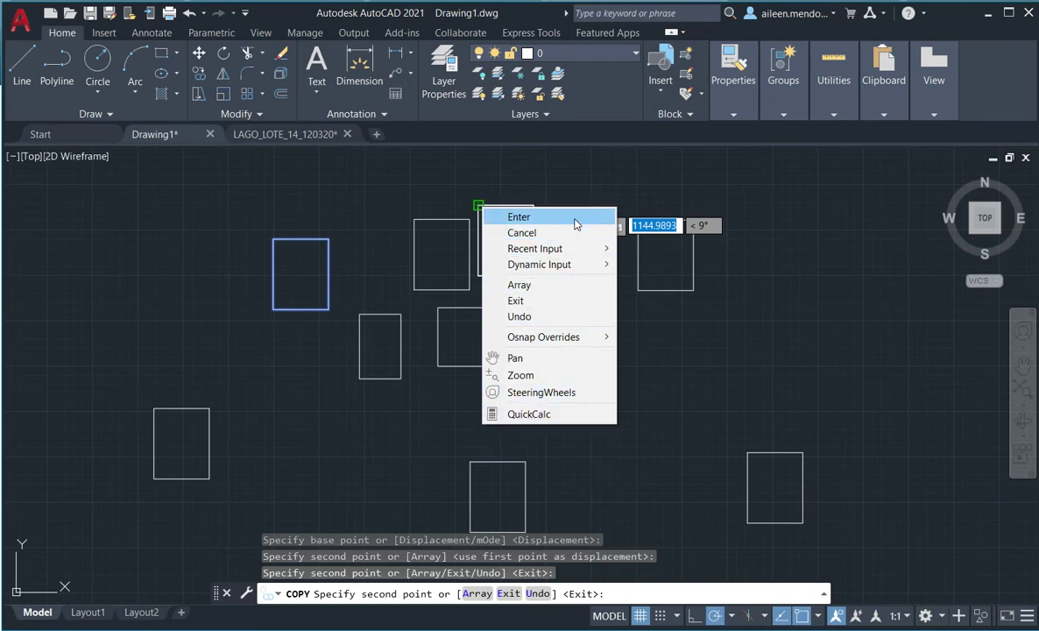
pyautogui.click(519, 217)
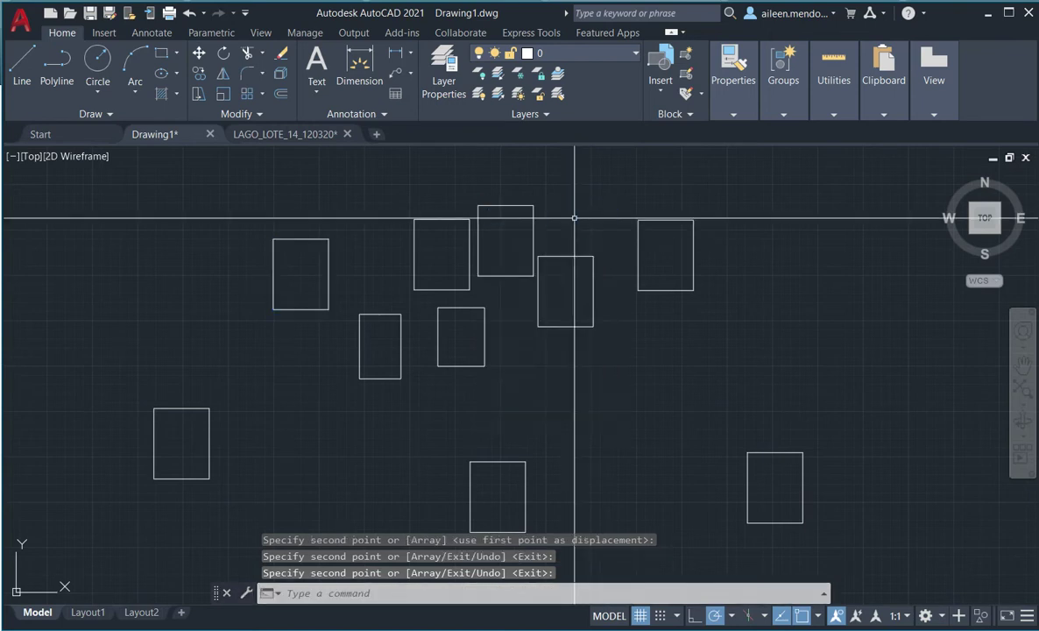
# Step: Copy the top-centre rectangle to four more spots, then zoom out and recentre the view
pyautogui.rightClick(570, 219)
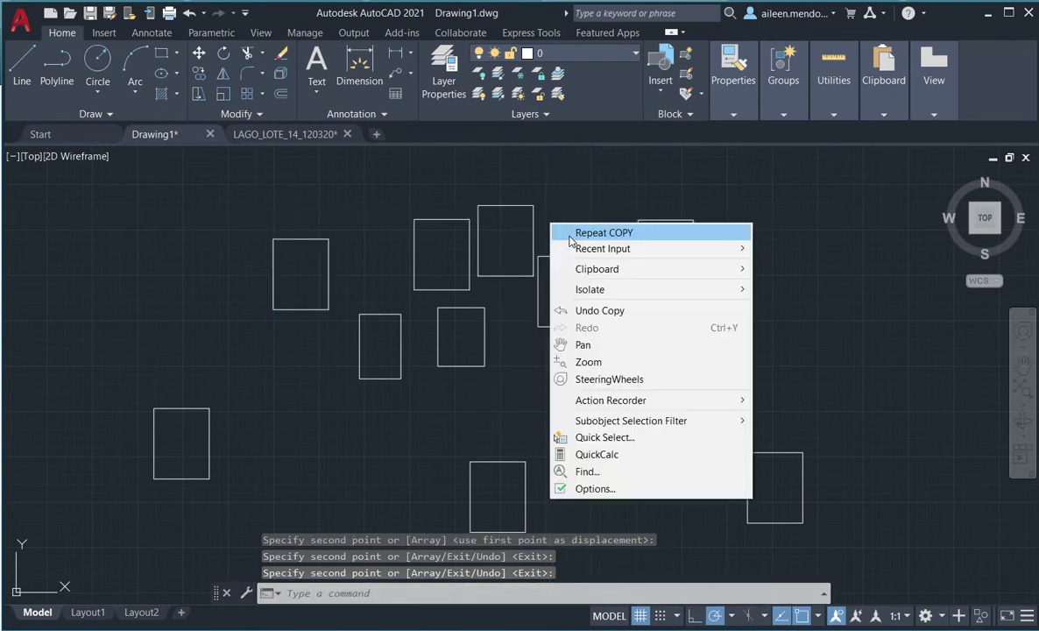
pyautogui.click(570, 233)
pyautogui.moveTo(556, 232); pyautogui.dragTo(492, 179)
pyautogui.press('Return')
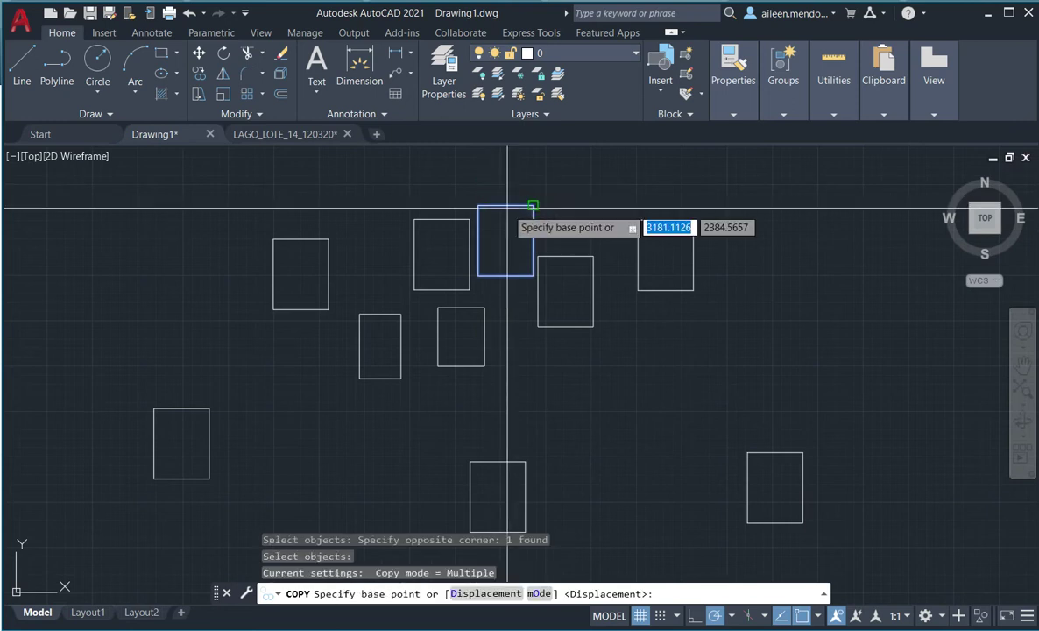
pyautogui.click(533, 205)
pyautogui.click(797, 234)
pyautogui.click(647, 409)
pyautogui.click(745, 371)
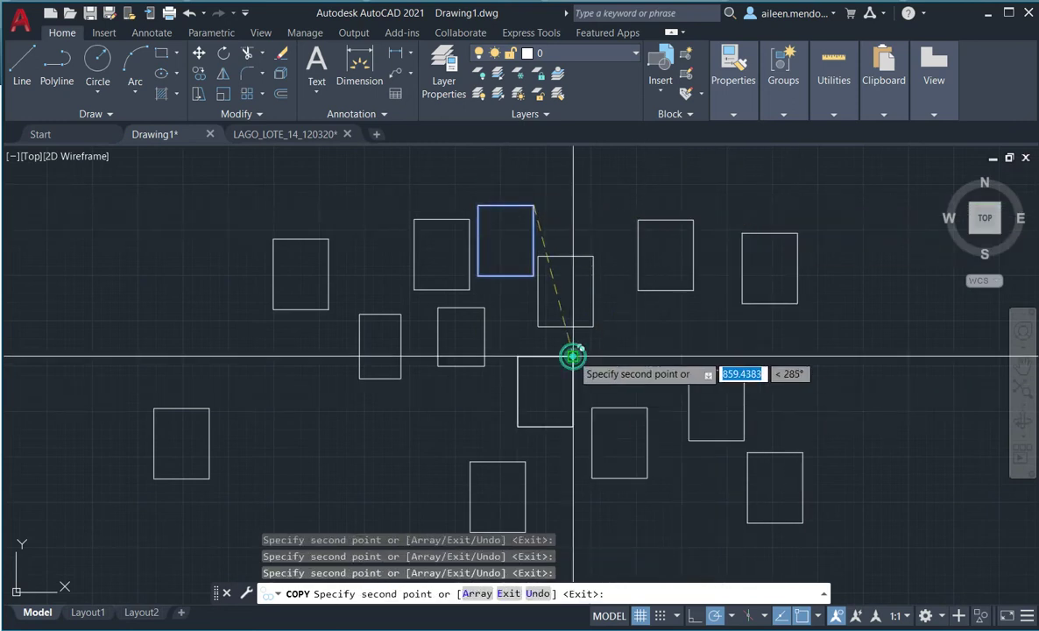
pyautogui.click(573, 358)
pyautogui.rightClick(595, 347)
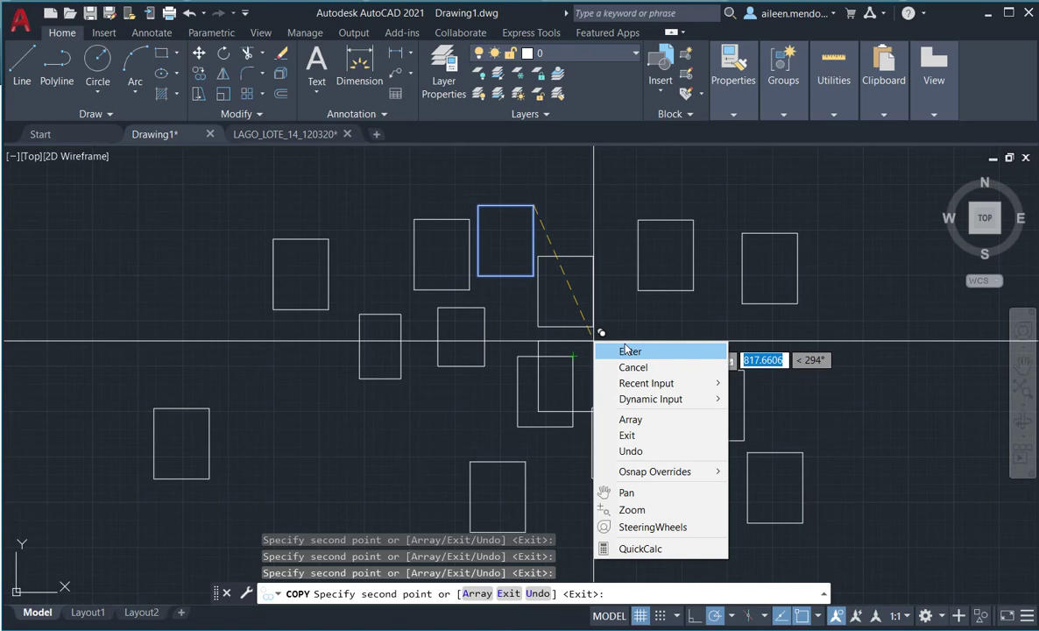
pyautogui.click(723, 297)
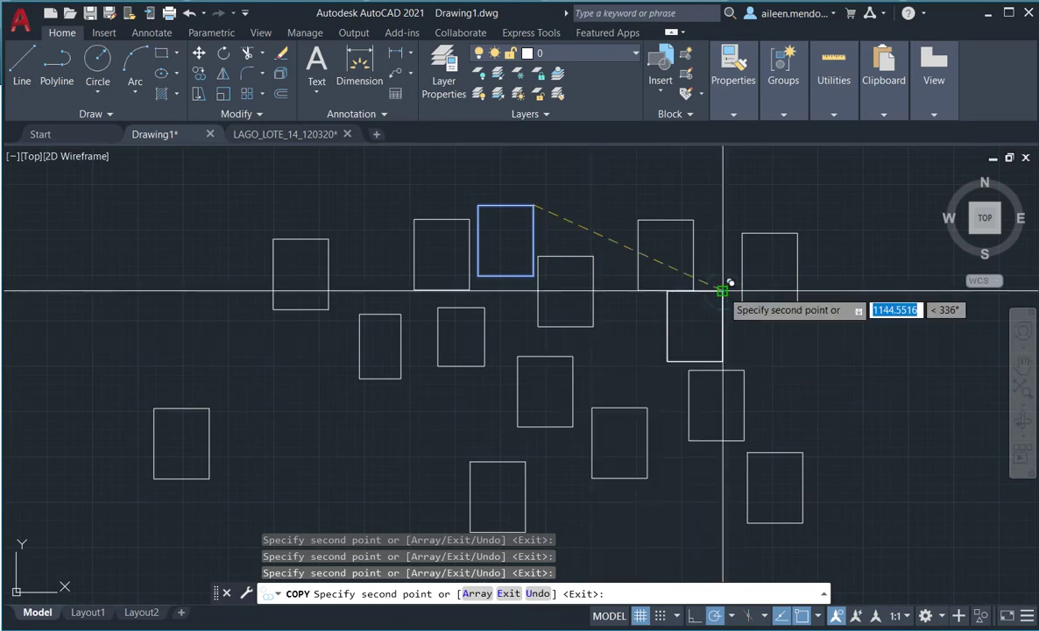
pyautogui.press('Escape')
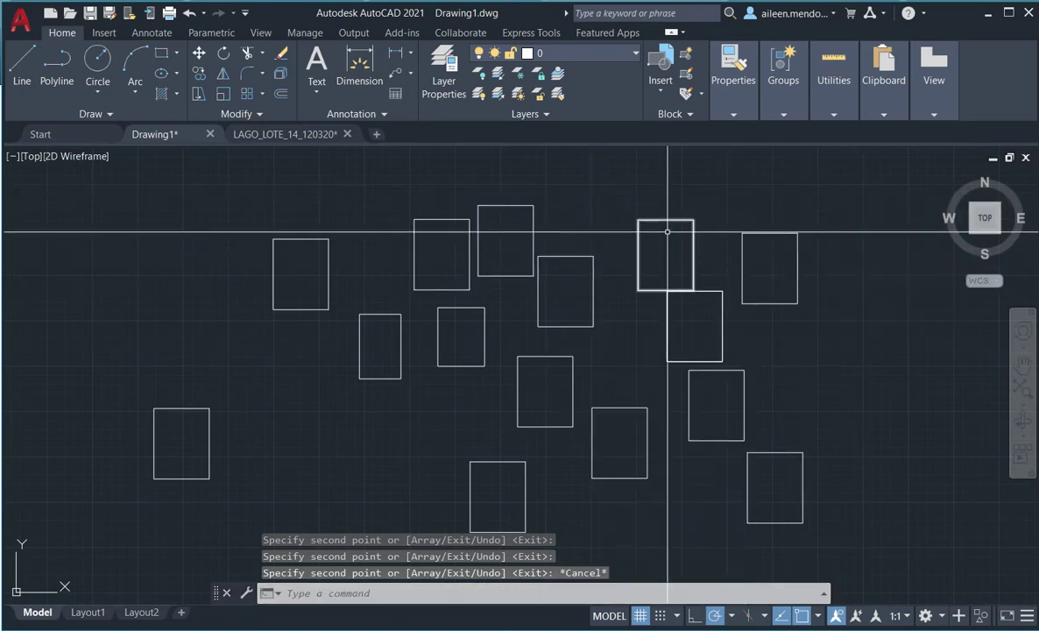
pyautogui.scroll(-3, 675, 245)
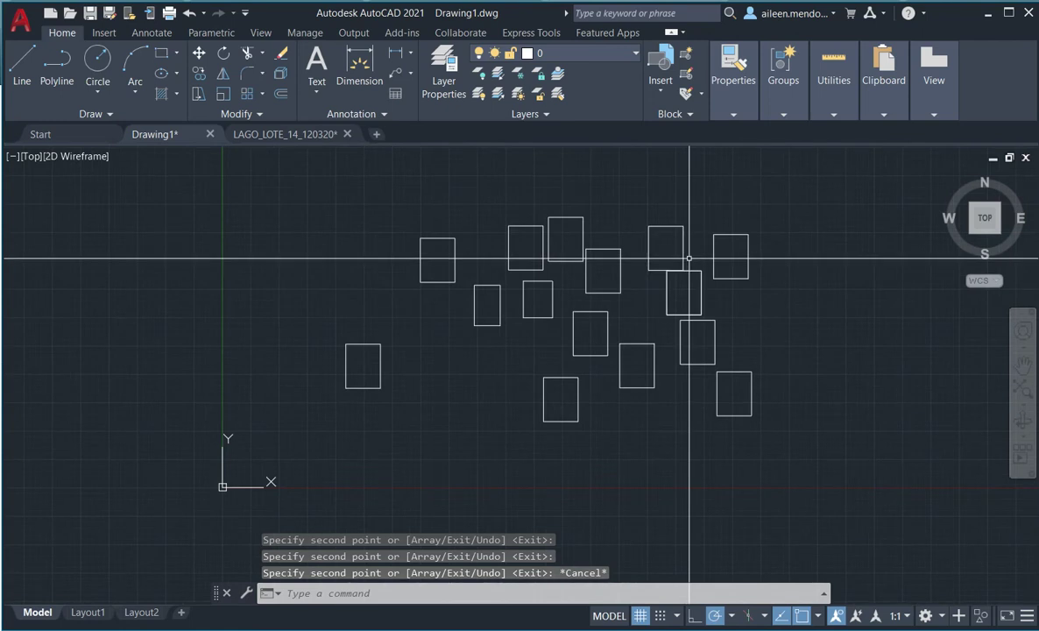
pyautogui.moveTo(533, 240); pyautogui.dragTo(494, 285, button='middle')
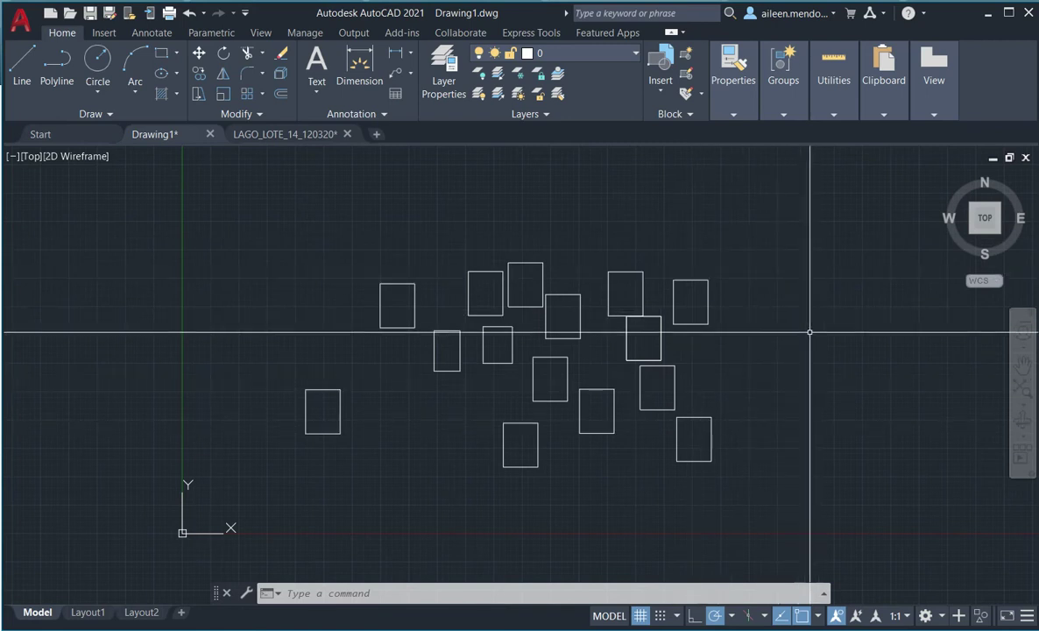
pyautogui.rightClick(768, 302)
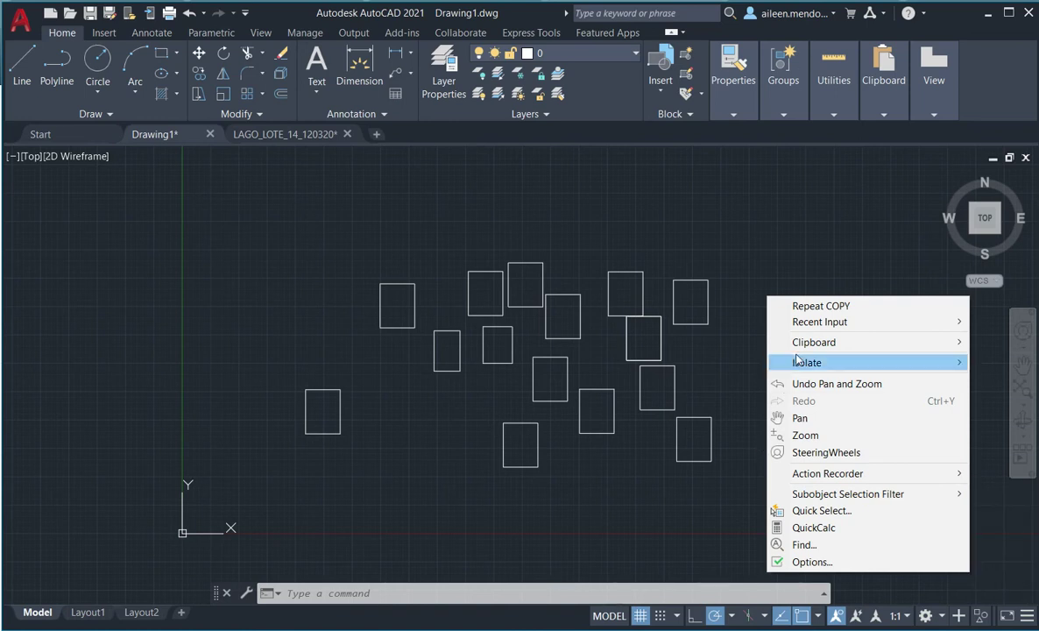
pyautogui.click(766, 399)
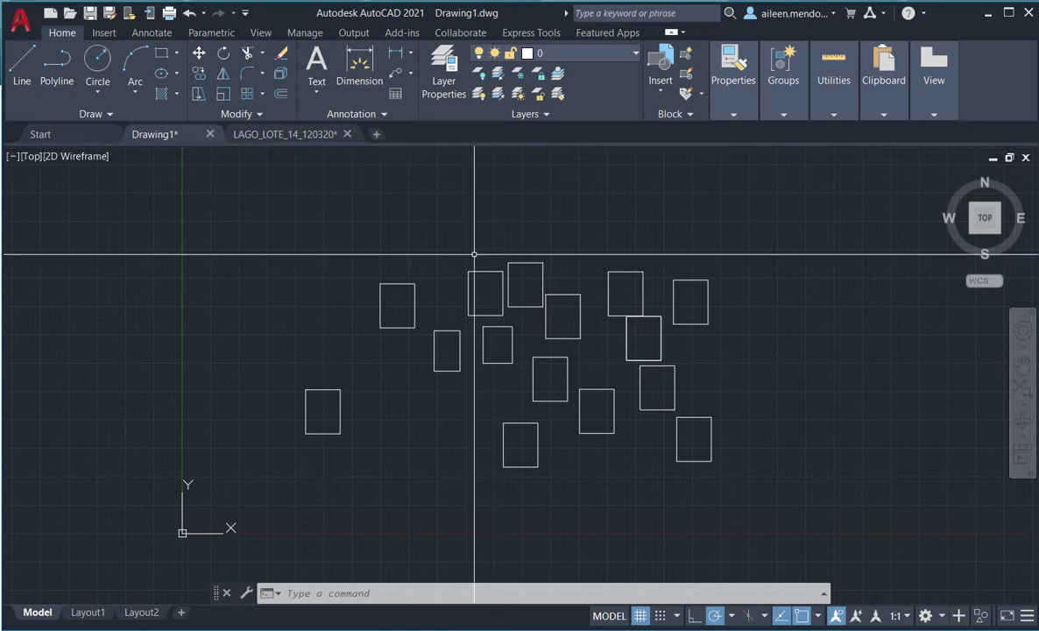
pyautogui.write('o')
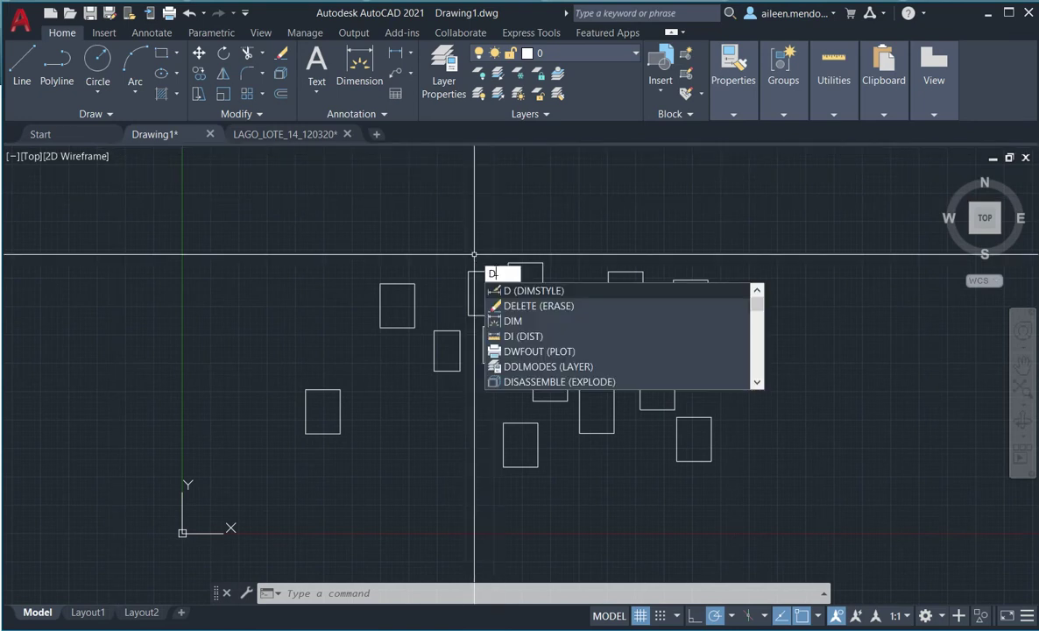
pyautogui.scroll(-2, 547, 336)
pyautogui.scroll(-2, 547, 336)
pyautogui.scroll(-2, 548, 336)
pyautogui.scroll(-2, 547, 335)
pyautogui.scroll(4, 548, 335)
pyautogui.scroll(4, 526, 333)
pyautogui.press('BackSpace')
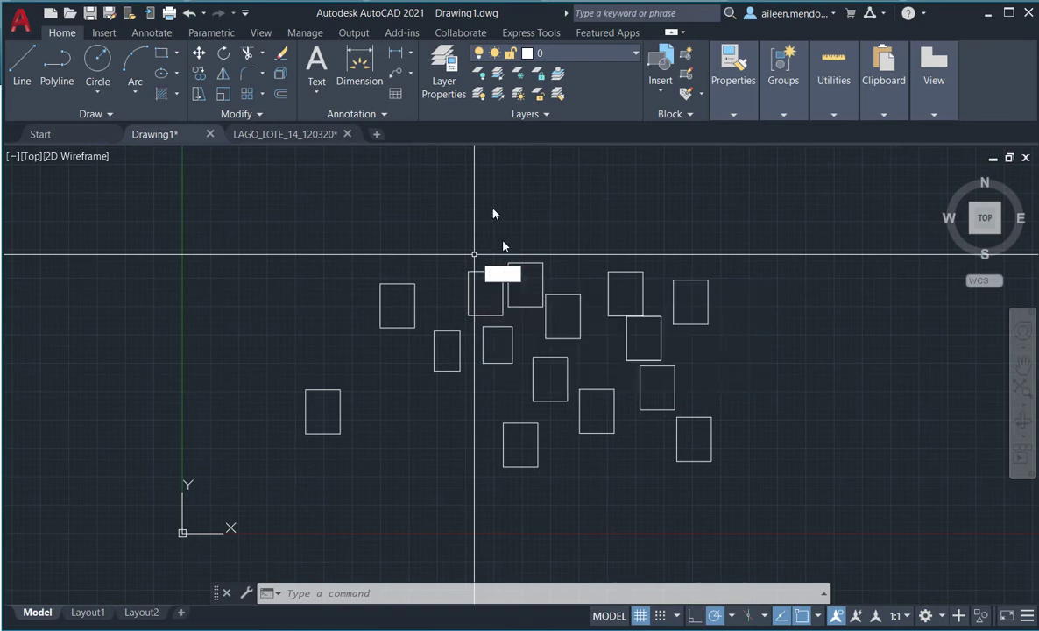
pyautogui.press('Escape')
pyautogui.press('Escape')
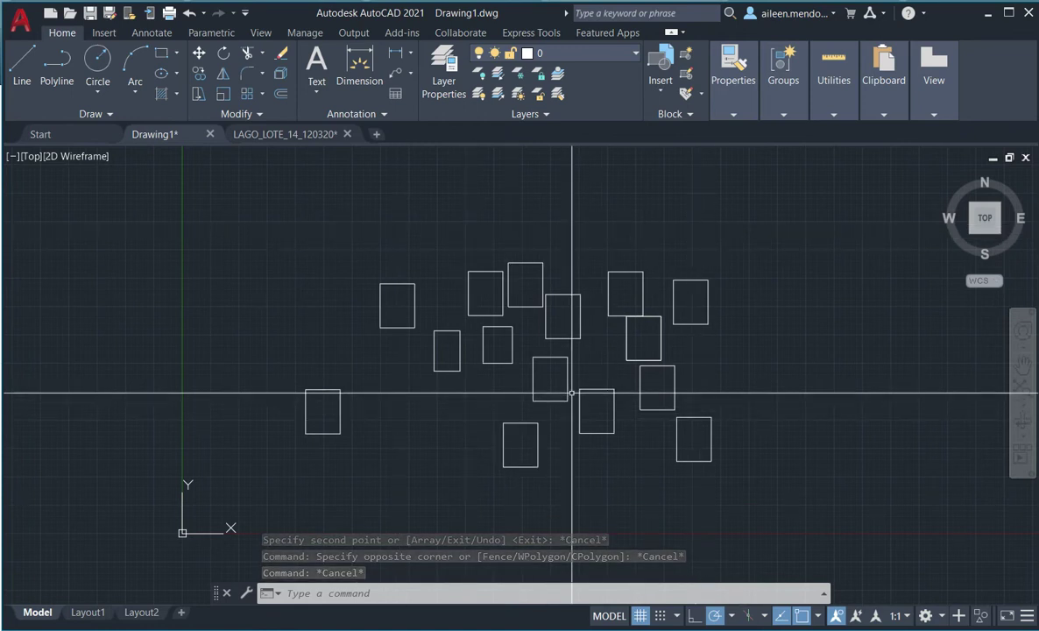
# Step: Open Right-click Customization under User Preferences in the Options dialog
pyautogui.click(19, 19)
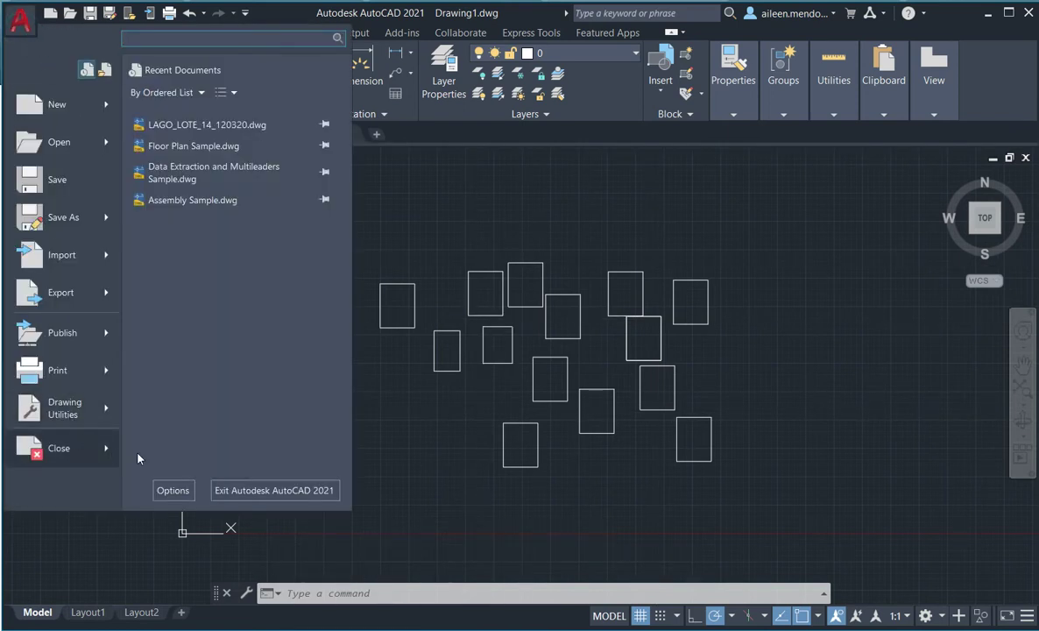
pyautogui.click(174, 486)
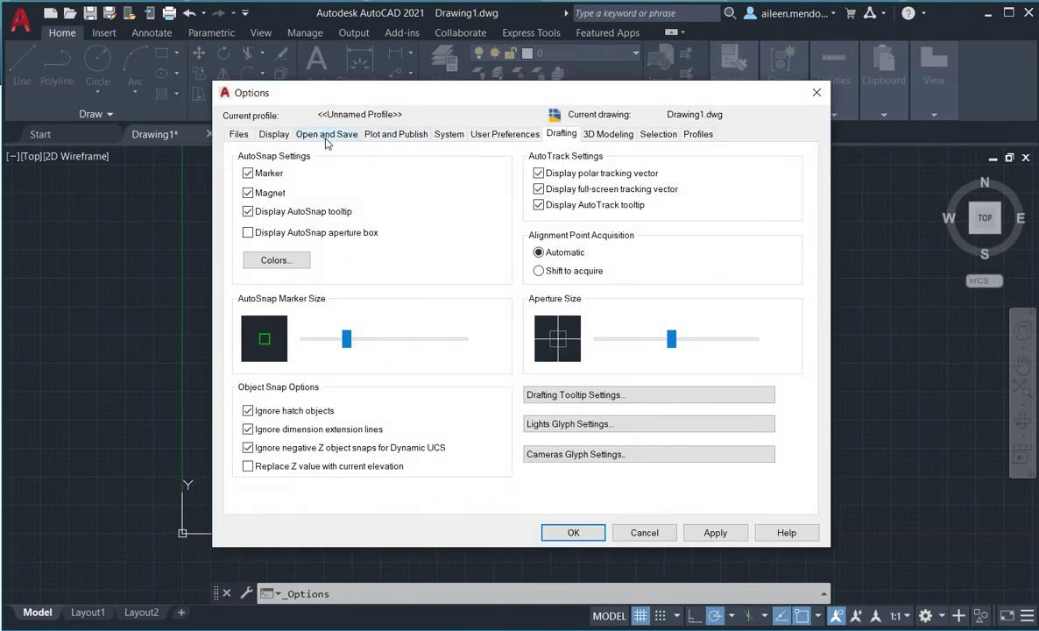
pyautogui.click(326, 136)
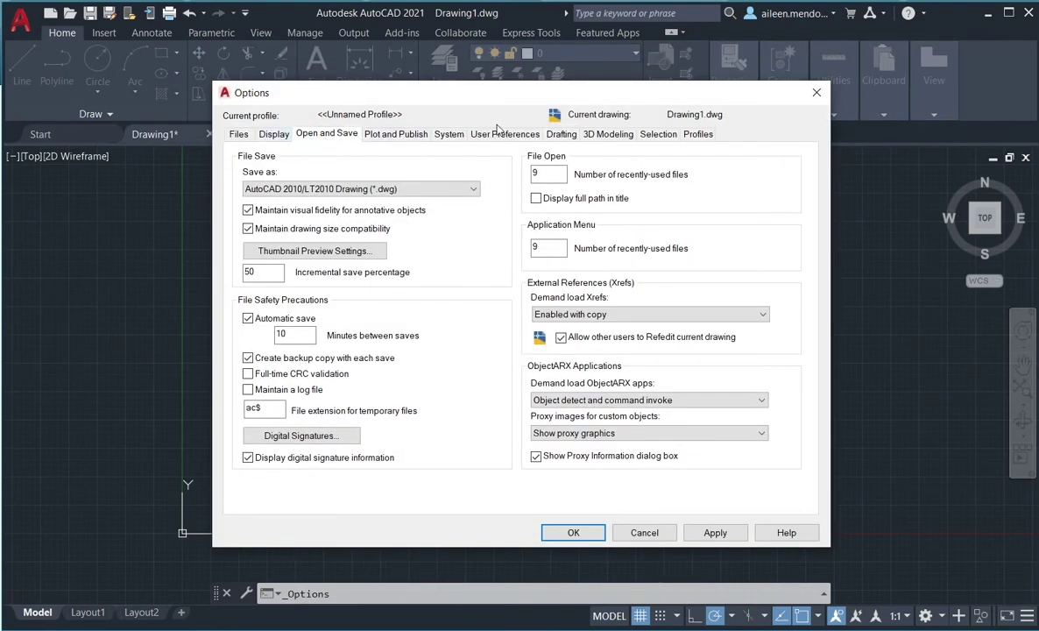
pyautogui.click(501, 136)
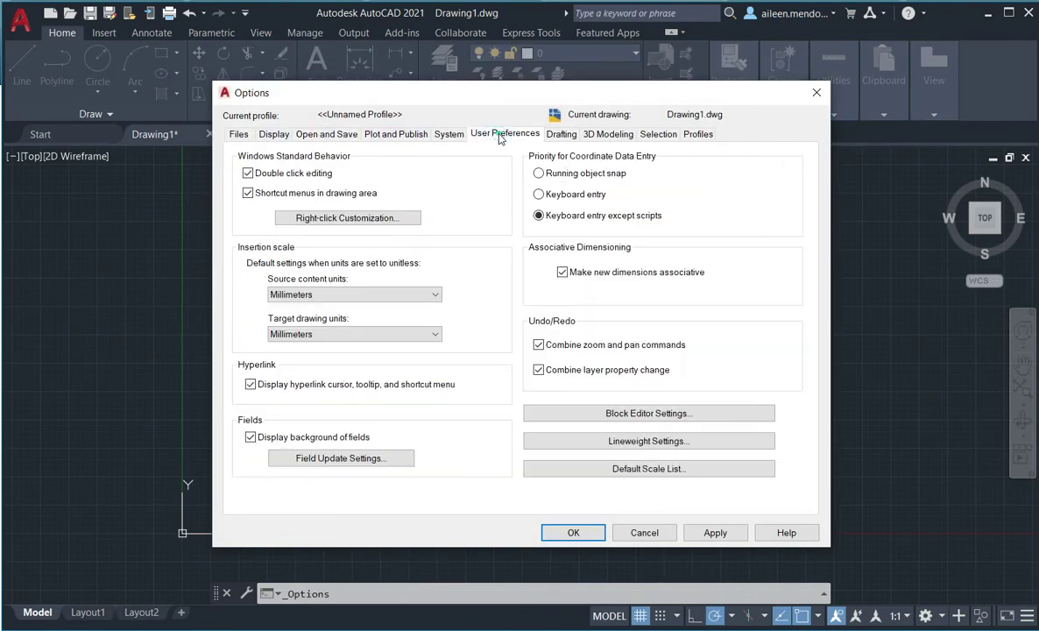
pyautogui.click(341, 219)
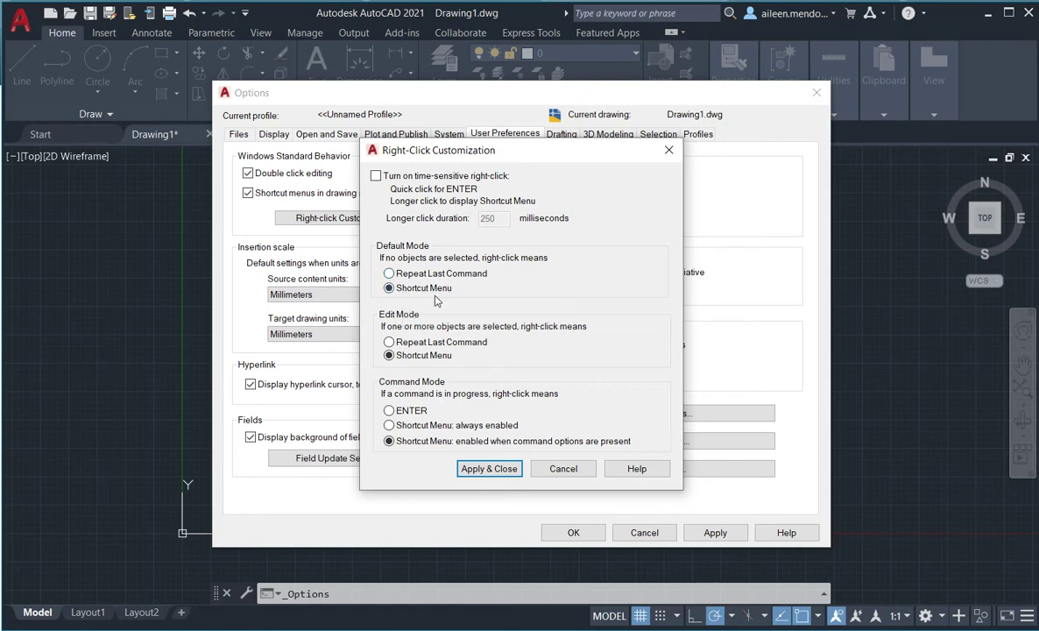
# Step: Set right-click to Repeat Last Command in both default and edit modes, ENTER in command mode
pyautogui.click(389, 274)
pyautogui.click(390, 343)
pyautogui.click(390, 411)
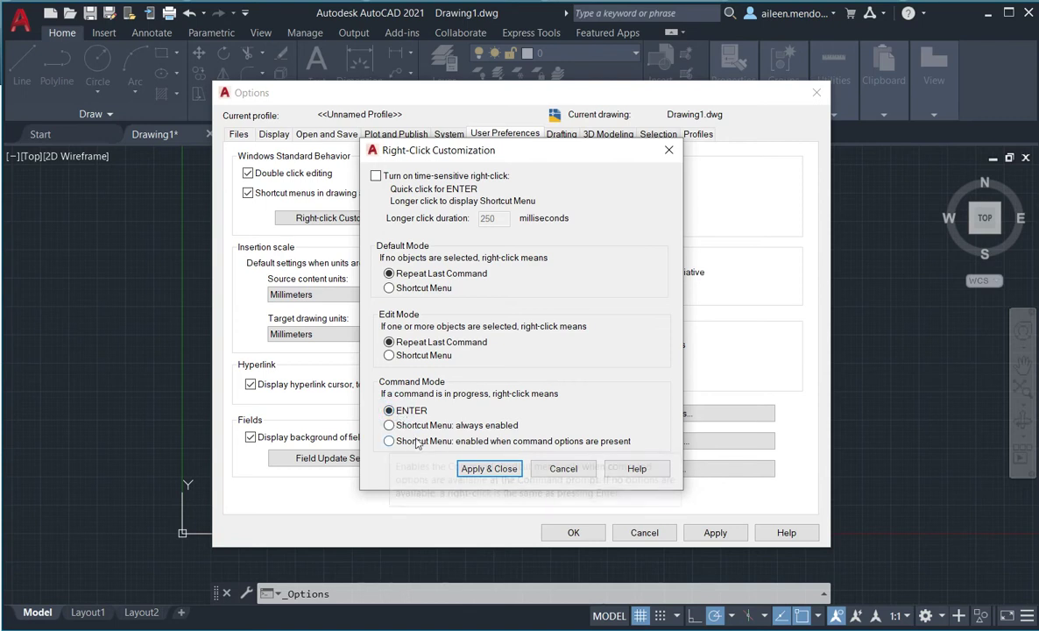
pyautogui.click(485, 468)
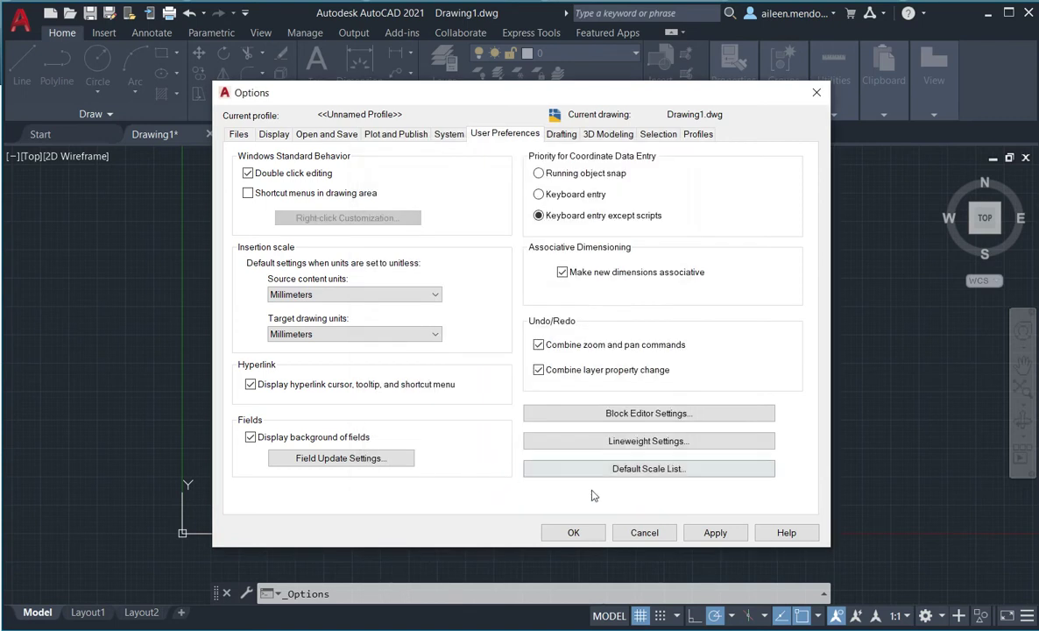
pyautogui.click(572, 535)
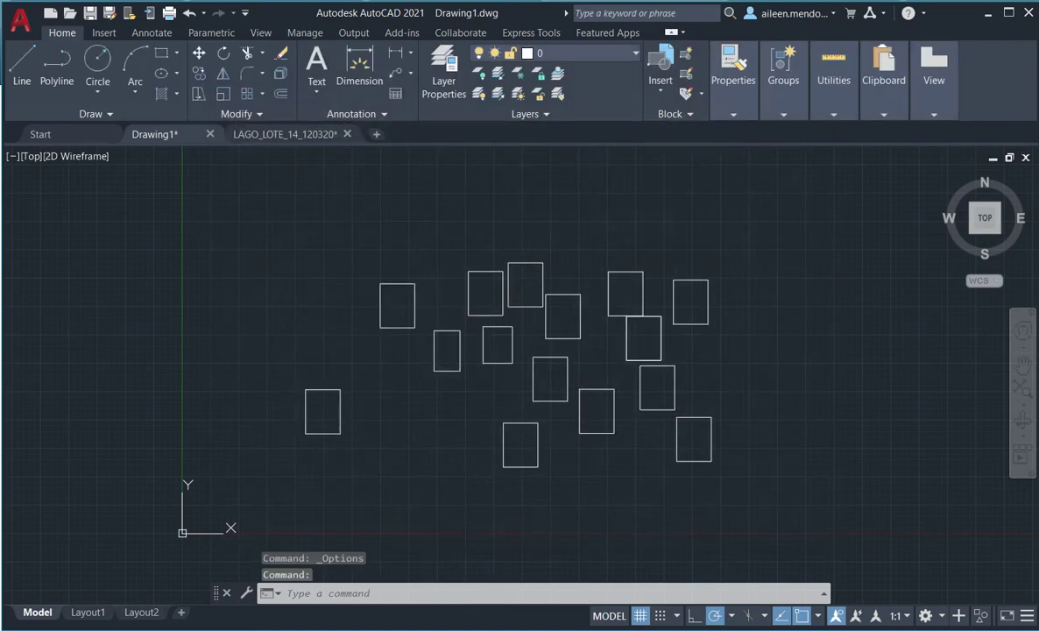
# Step: Draw a row of rectangles along the top, ending with a wide one at right
pyautogui.click(161, 54)
pyautogui.click(348, 174)
pyautogui.click(383, 227)
pyautogui.rightClick(383, 226)
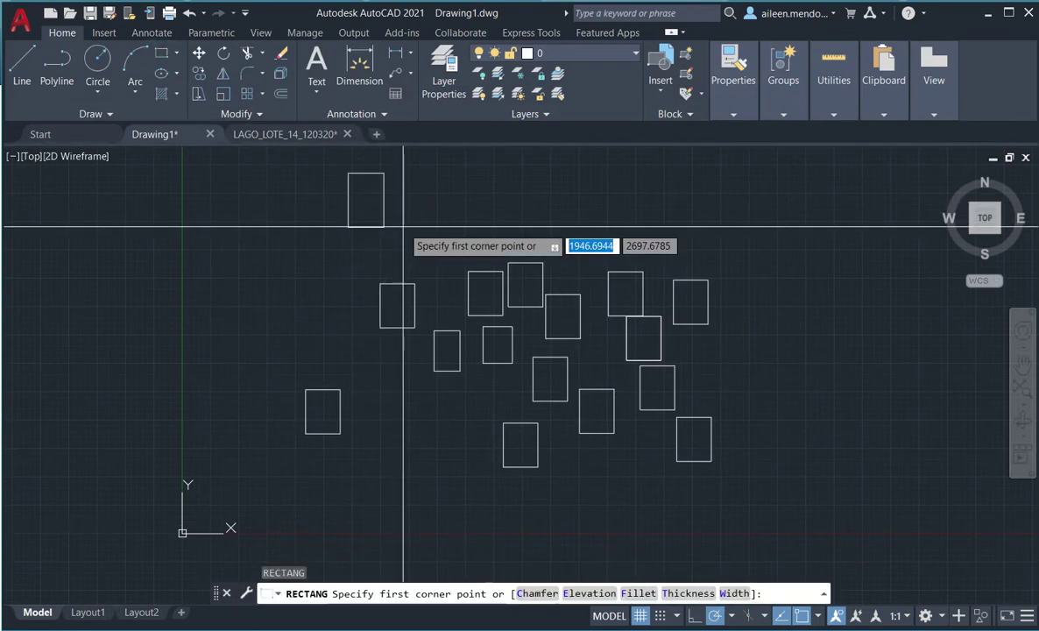
pyautogui.click(396, 173)
pyautogui.click(426, 215)
pyautogui.rightClick(445, 220)
pyautogui.click(450, 181)
pyautogui.click(477, 218)
pyautogui.rightClick(477, 218)
pyautogui.click(487, 180)
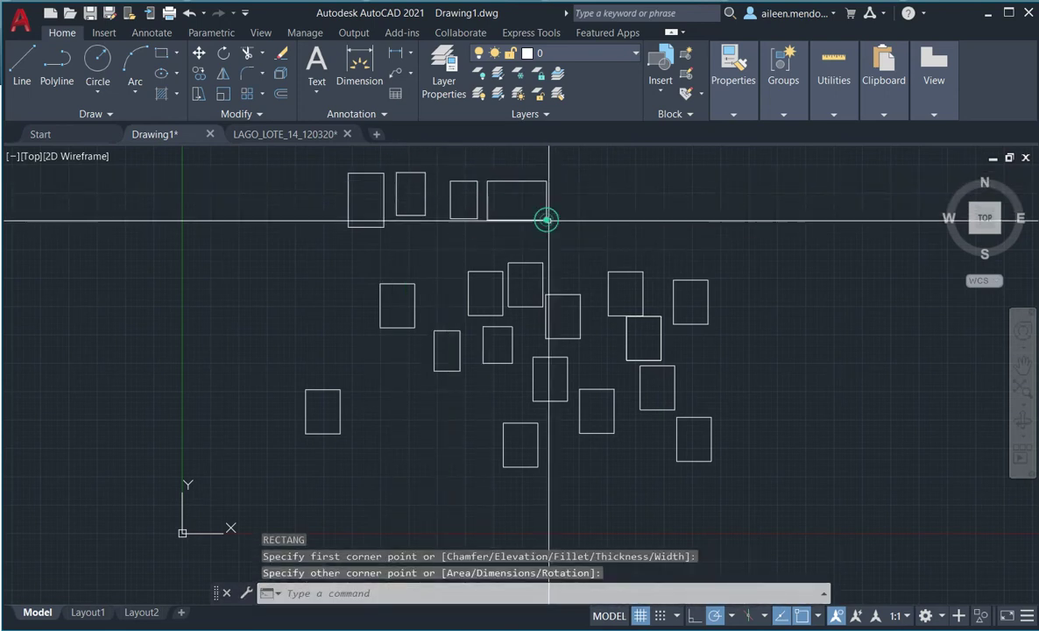
pyautogui.click(547, 219)
pyautogui.click(556, 176)
pyautogui.click(631, 211)
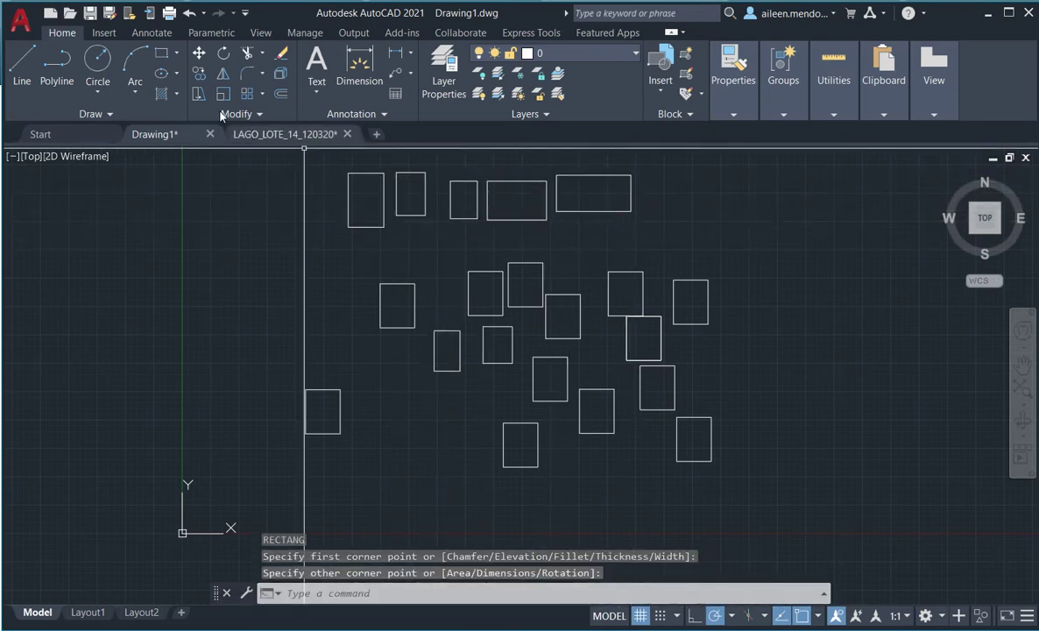
# Step: Copy the two top-right rectangles further to the right
pyautogui.click(197, 73)
pyautogui.click(638, 216)
pyautogui.click(541, 183)
pyautogui.rightClick(541, 183)
pyautogui.click(564, 202)
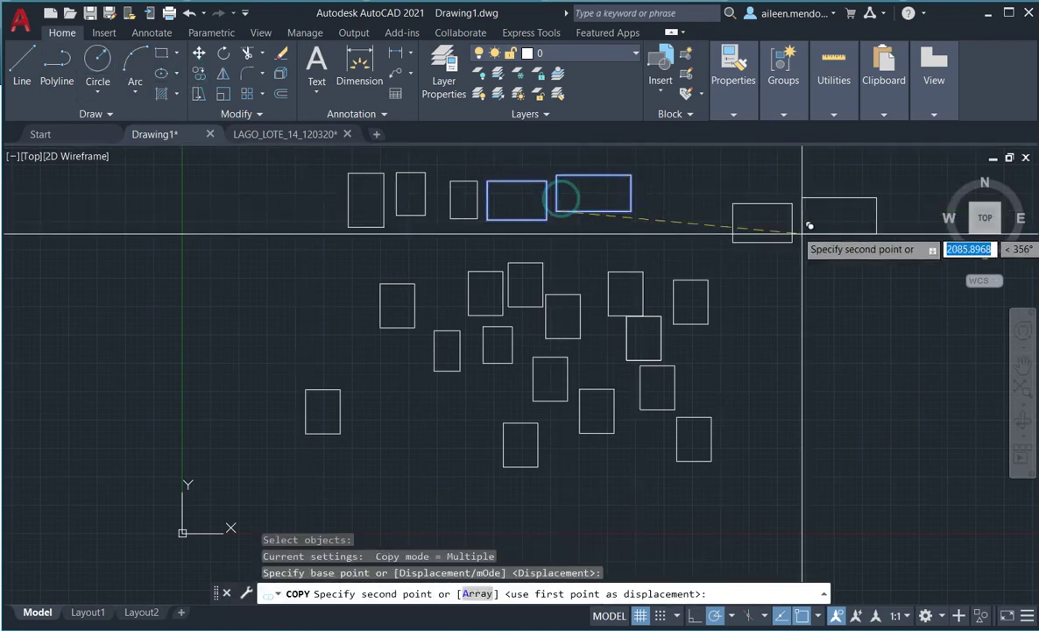
pyautogui.click(821, 232)
pyautogui.press('Return')
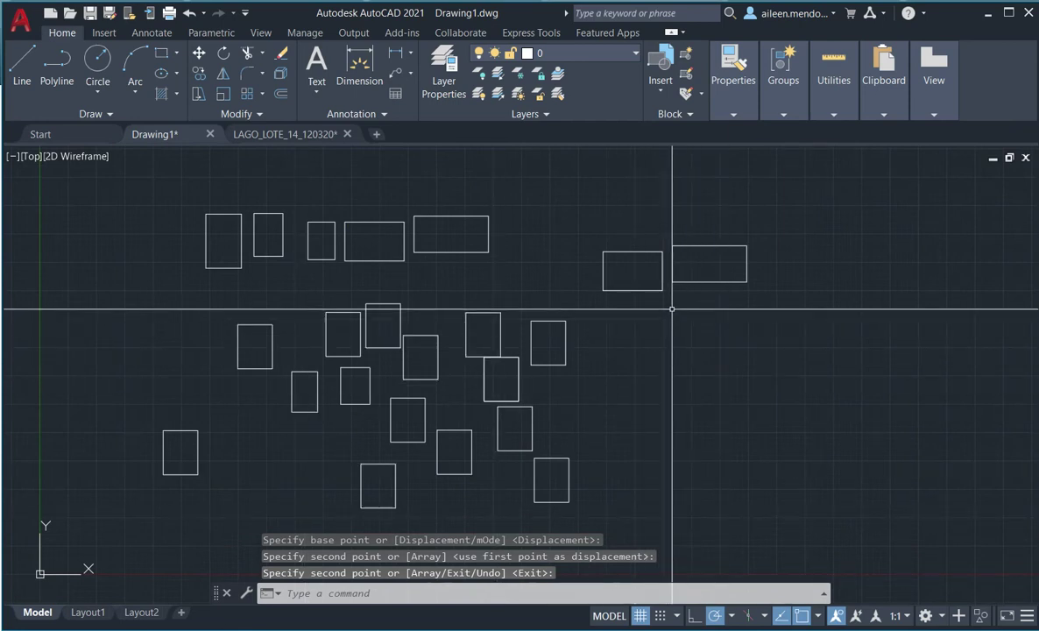
# Step: Window-select all 23 rectangles and delete them
pyautogui.scroll(-2, 665, 302)
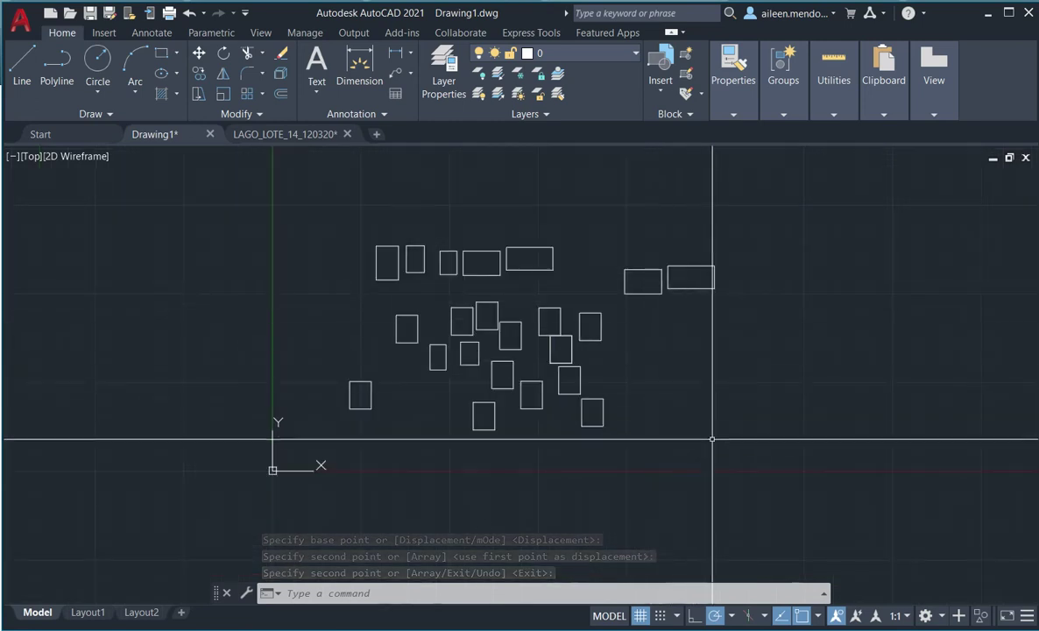
pyautogui.click(742, 452)
pyautogui.click(305, 218)
pyautogui.press('Delete')
# Step: Turn on Snap mode in the status bar
pyautogui.scroll(-2, 420, 290)
pyautogui.scroll(2, 367, 377)
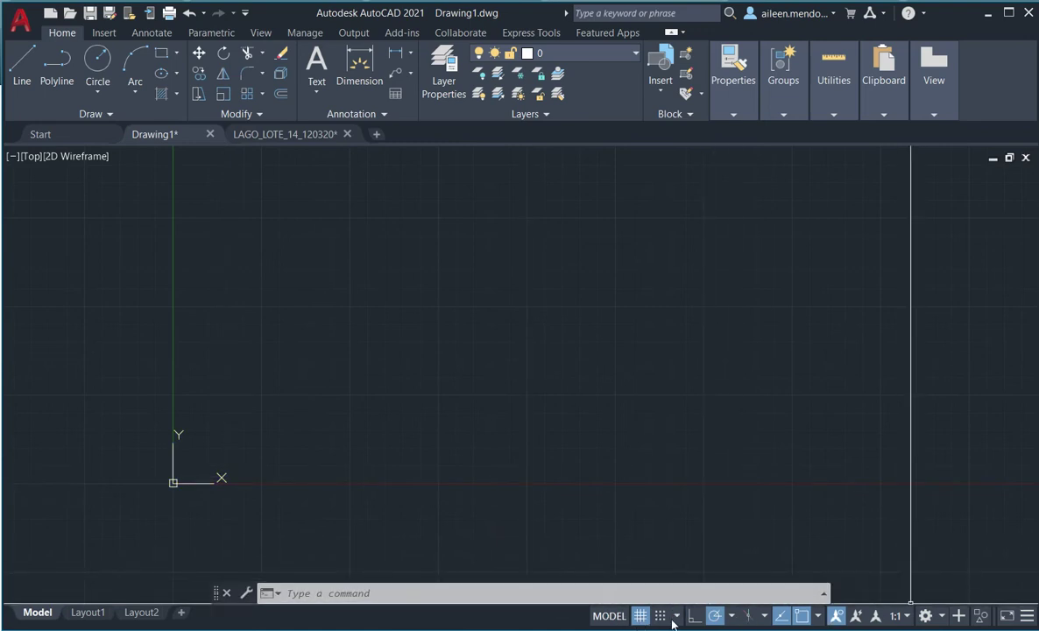
pyautogui.moveTo(440, 459); pyautogui.dragTo(440, 459, button='middle')
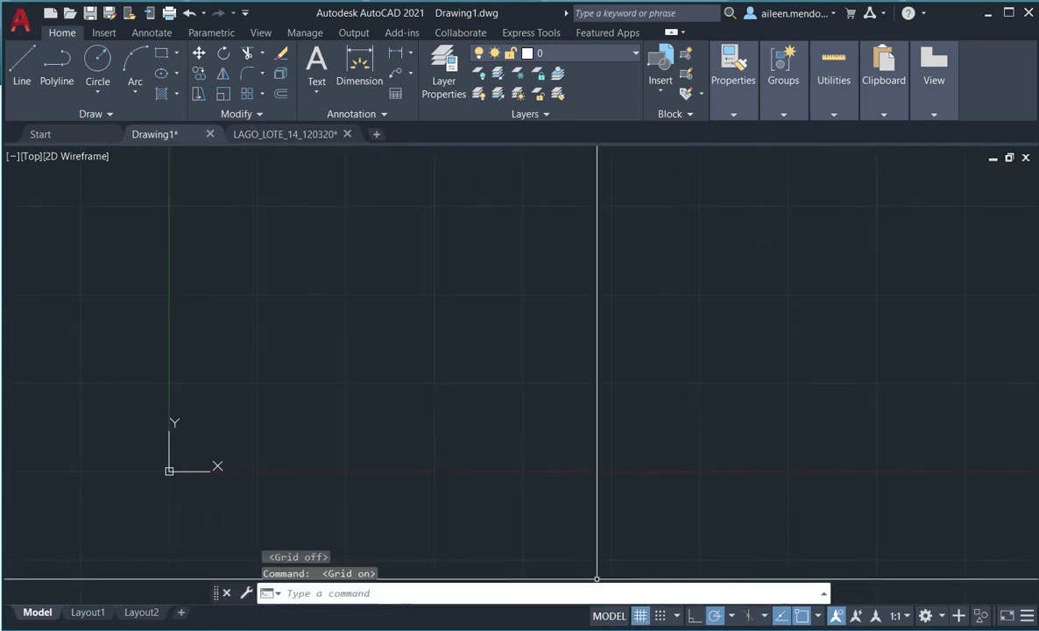
pyautogui.click(661, 615)
pyautogui.scroll(3, 227, 443)
# Step: Draw an open polyline through four points, forming three segments
pyautogui.click(57, 66)
pyautogui.click(263, 272)
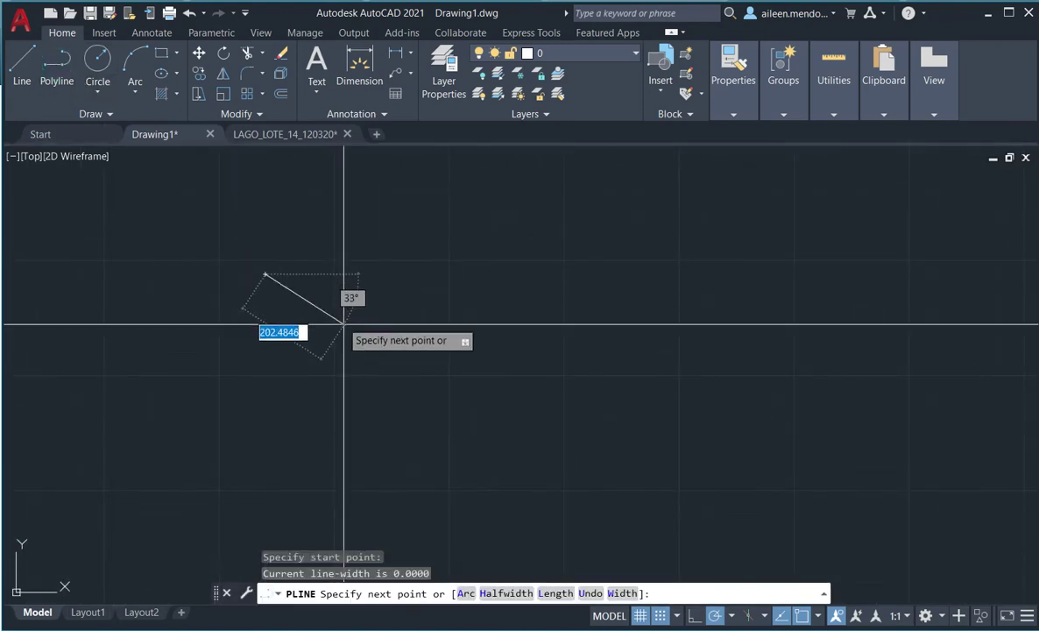
pyautogui.click(329, 338)
pyautogui.click(248, 369)
pyautogui.click(249, 334)
pyautogui.press('Return')
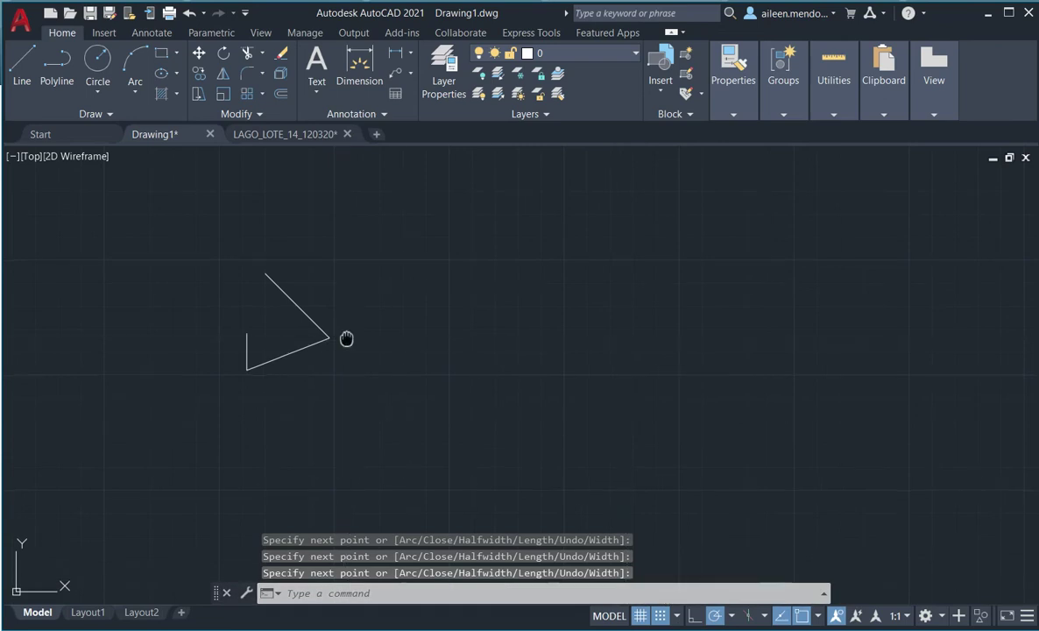
pyautogui.scroll(2, 251, 358)
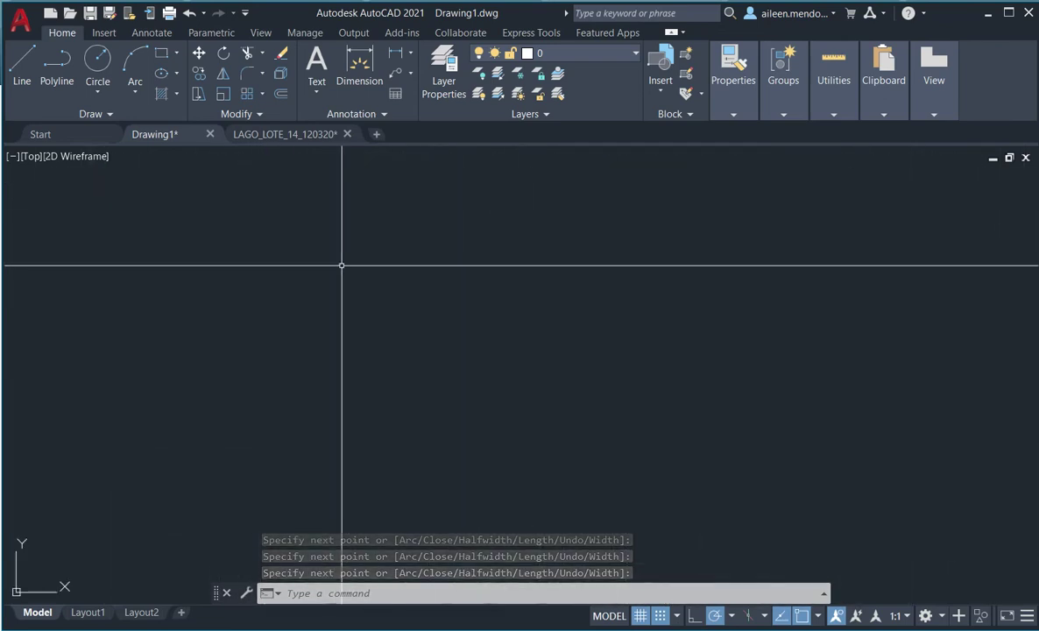
pyautogui.scroll(2, 394, 253)
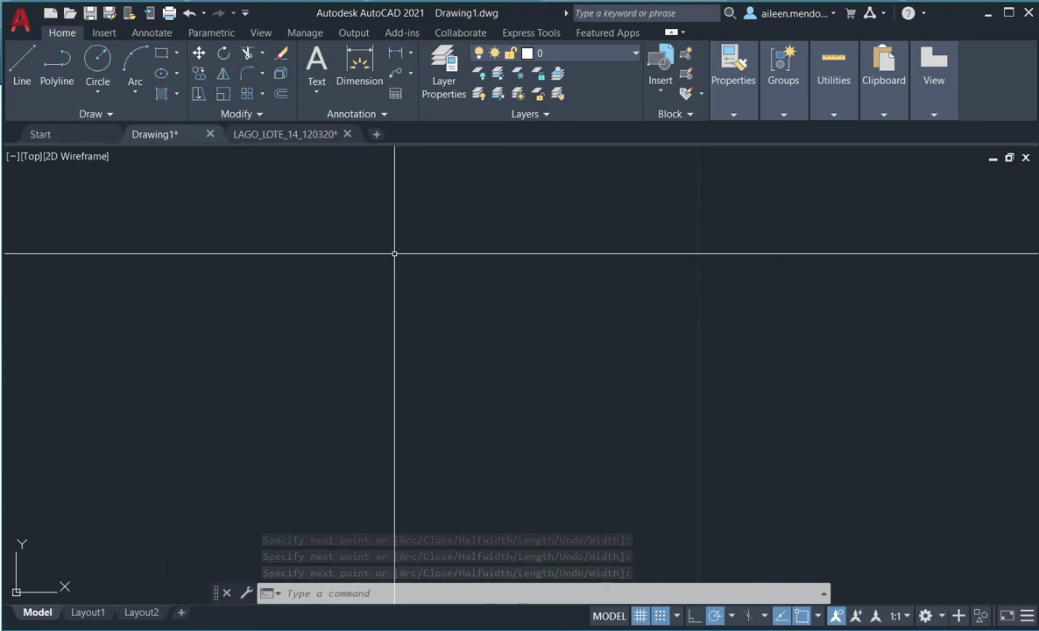
# Step: Draw a closed square polyline with 10-unit sides, then switch grid snap off
pyautogui.click(58, 66)
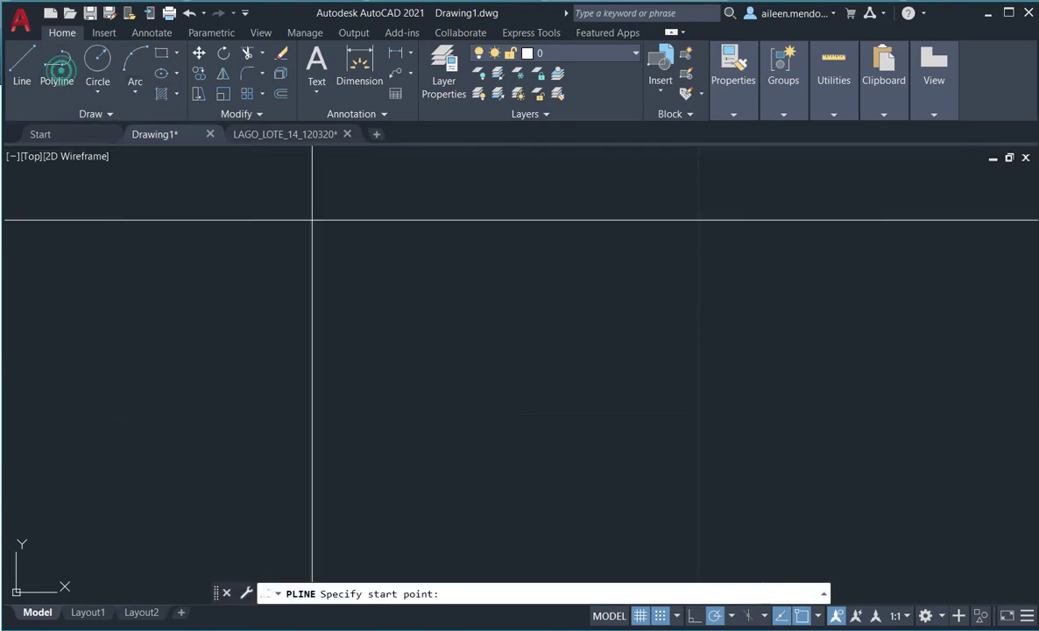
pyautogui.click(360, 266)
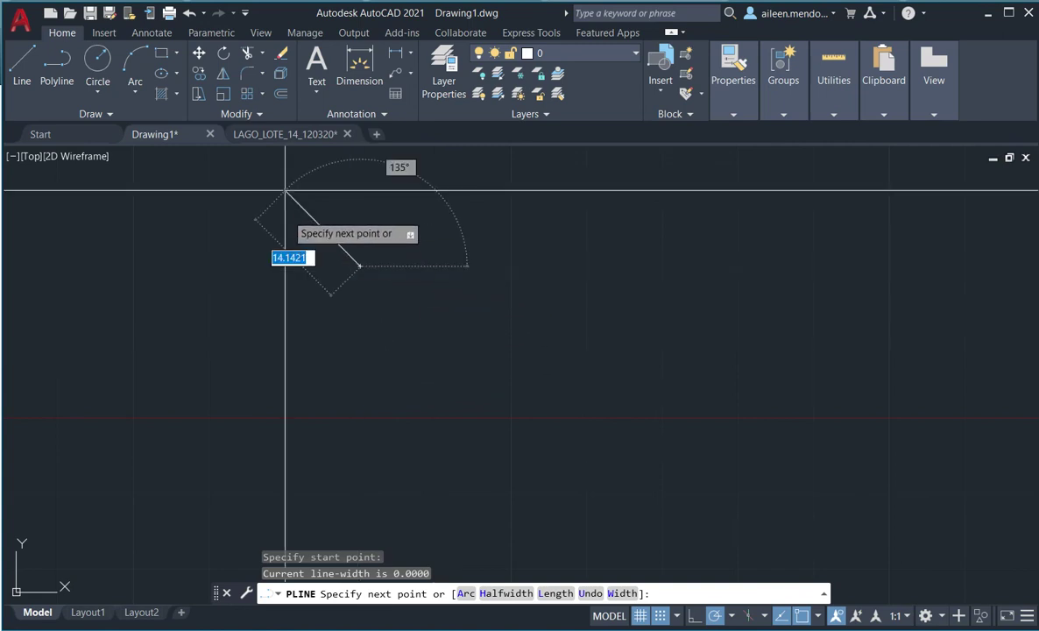
pyautogui.click(360, 341)
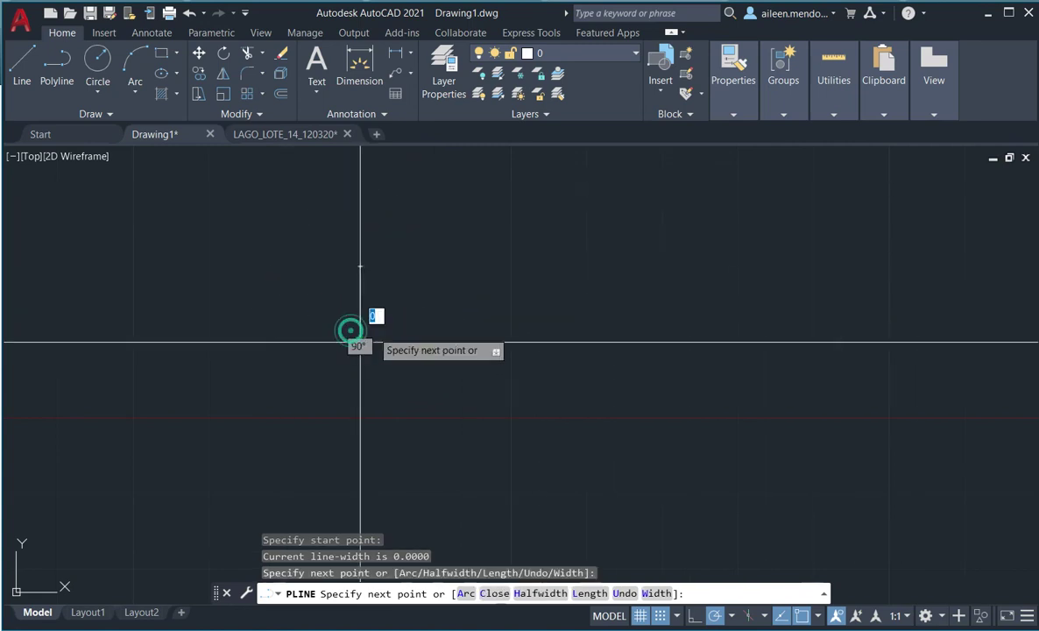
pyautogui.click(435, 342)
pyautogui.click(435, 266)
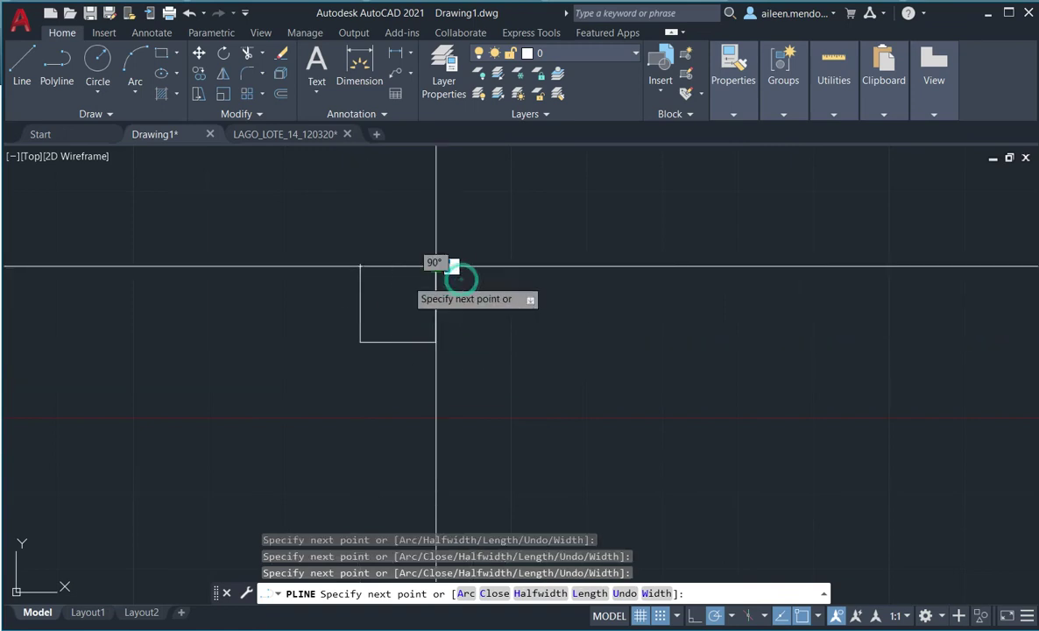
pyautogui.click(360, 265)
pyautogui.scroll(-2, 465, 329)
pyautogui.press('Escape')
pyautogui.scroll(-3, 532, 289)
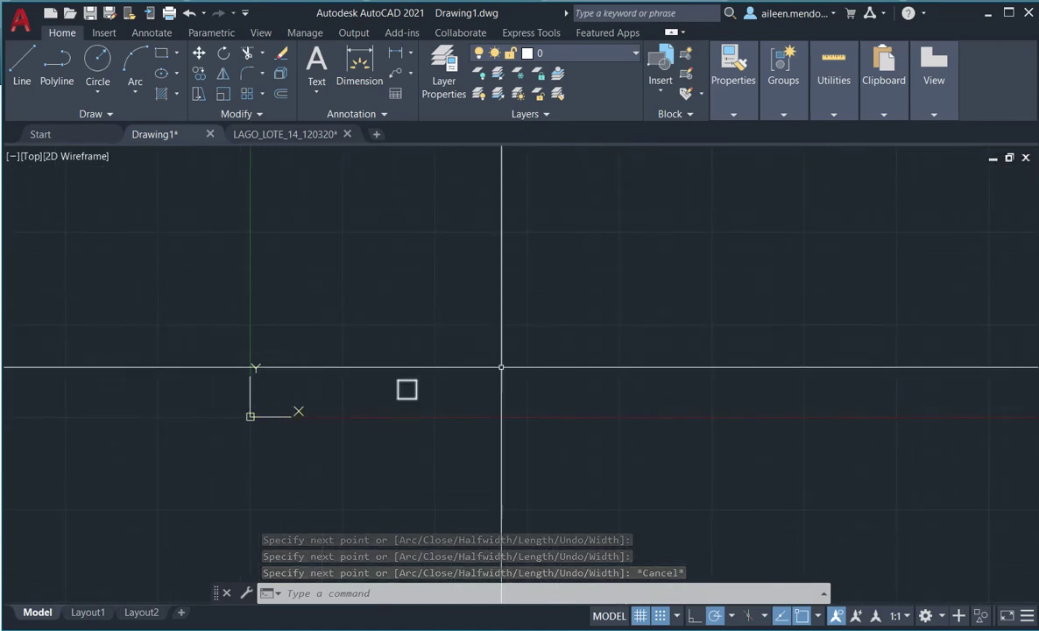
pyautogui.click(659, 616)
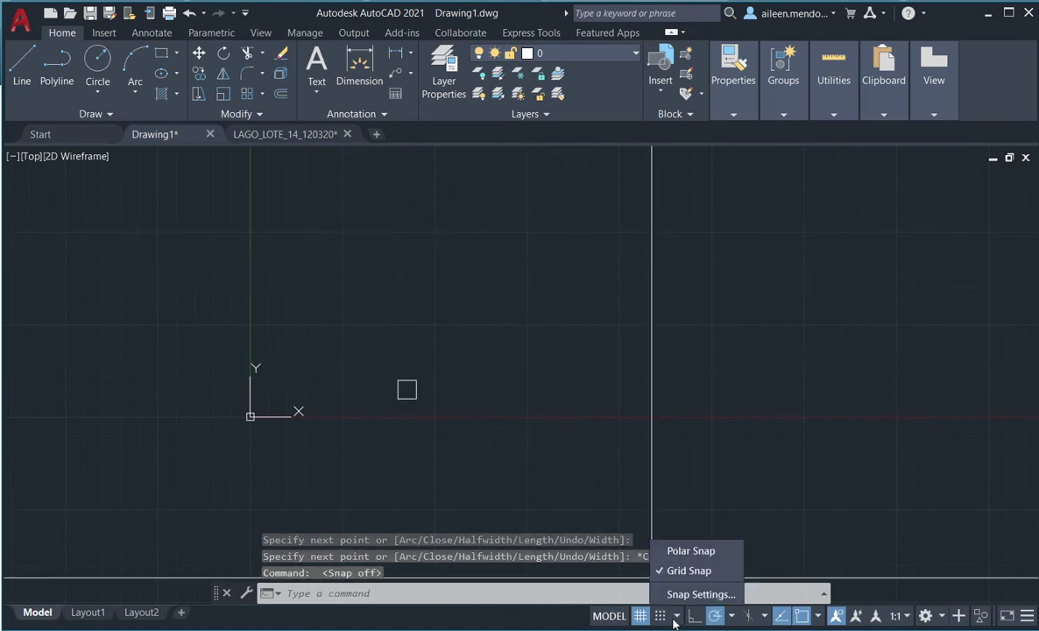
# Step: Open Snap Settings and cancel without changes, then start a new polyline at its first point
pyautogui.click(676, 595)
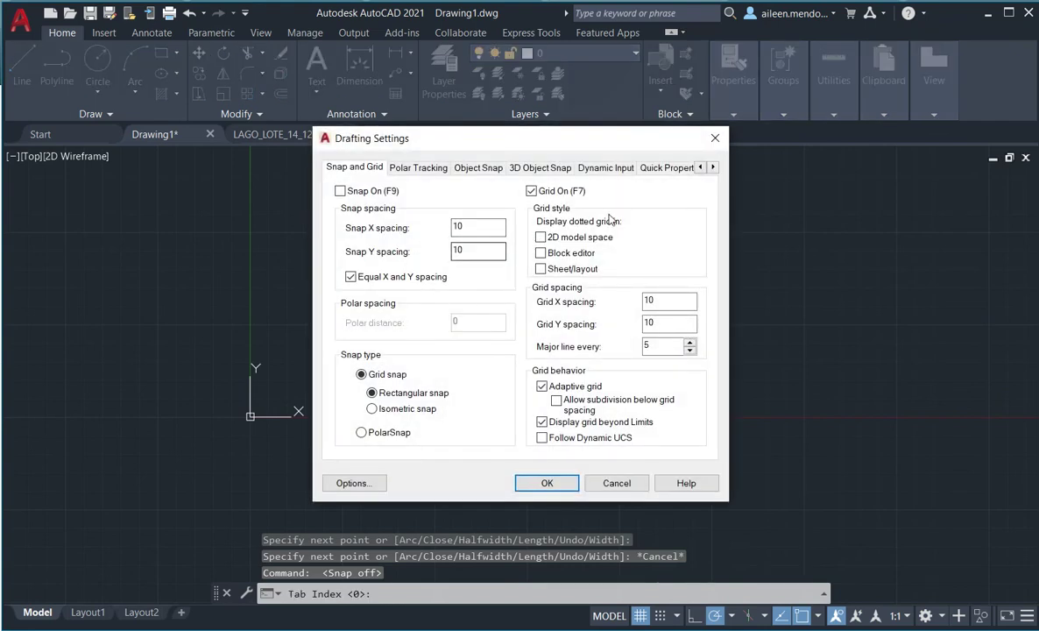
pyautogui.click(616, 483)
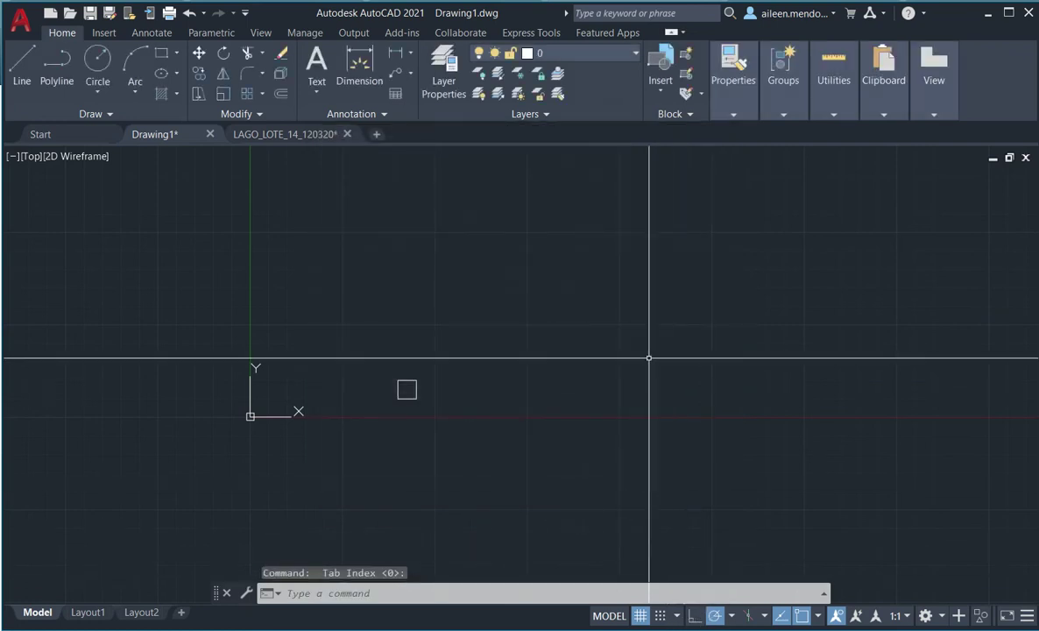
pyautogui.click(70, 76)
pyautogui.click(515, 322)
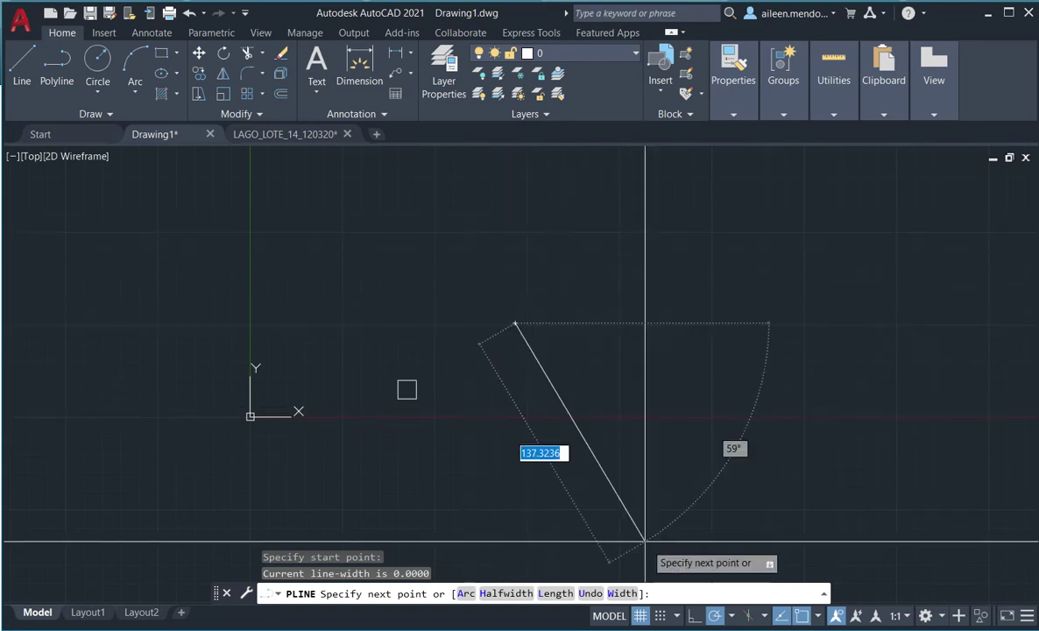
pyautogui.press('Escape')
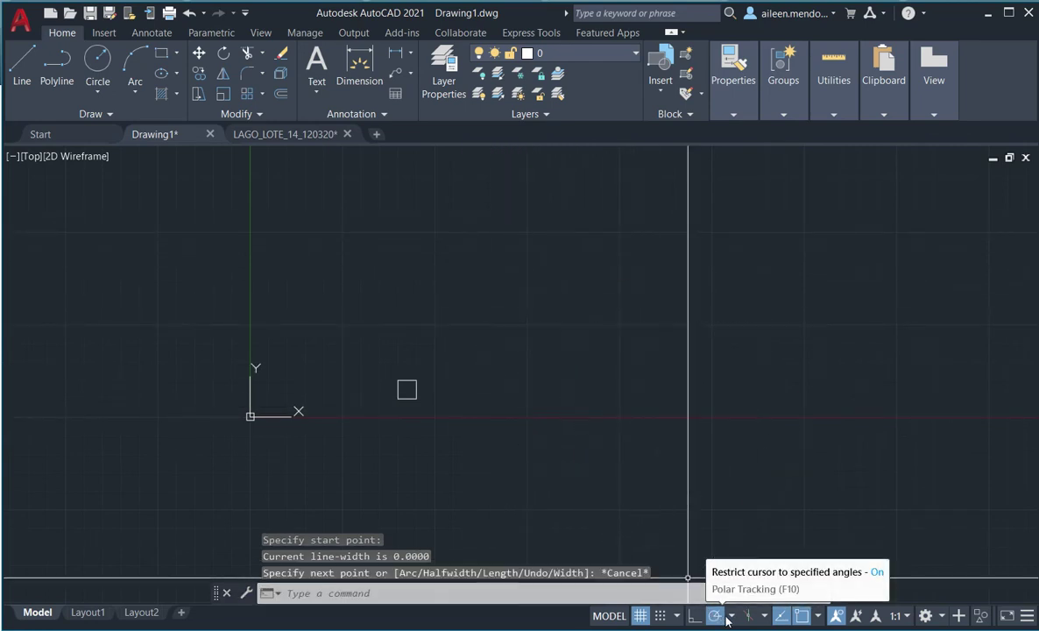
pyautogui.click(732, 617)
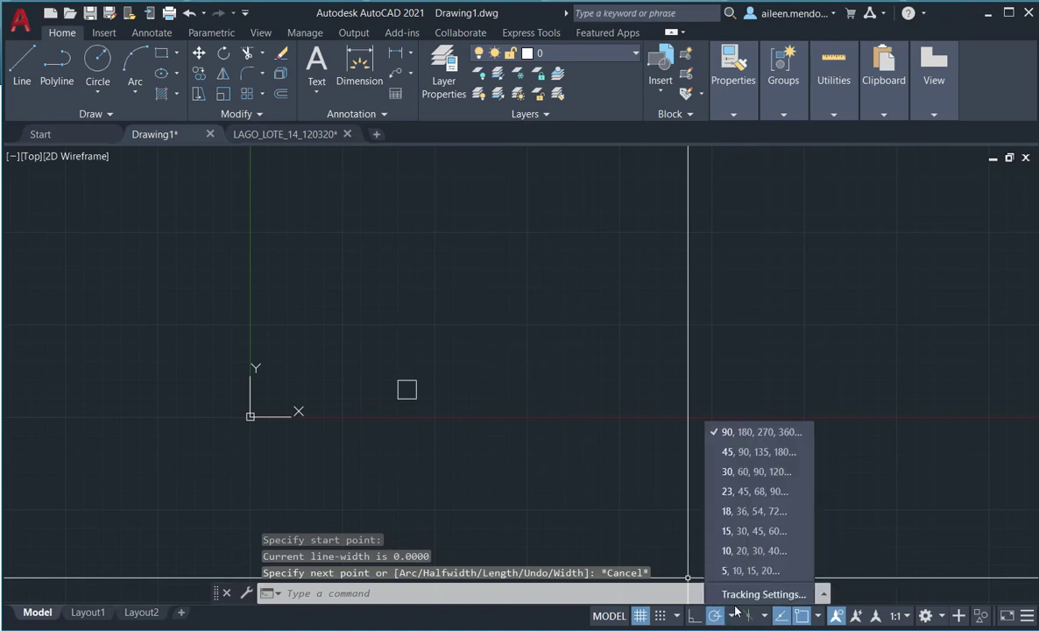
pyautogui.click(767, 461)
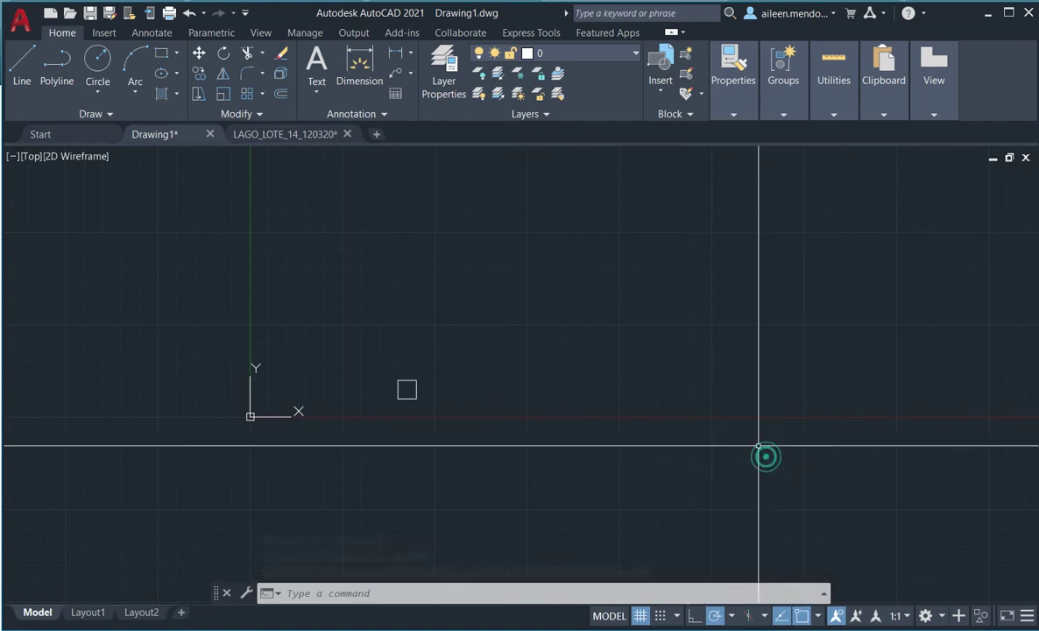
pyautogui.click(57, 60)
pyautogui.click(554, 346)
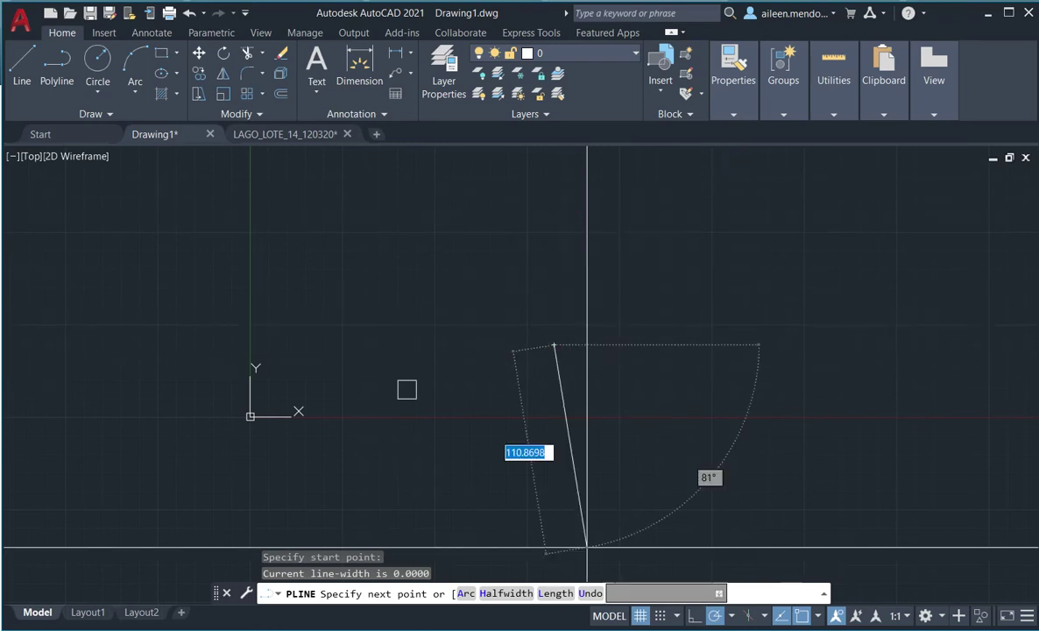
pyautogui.press('Escape')
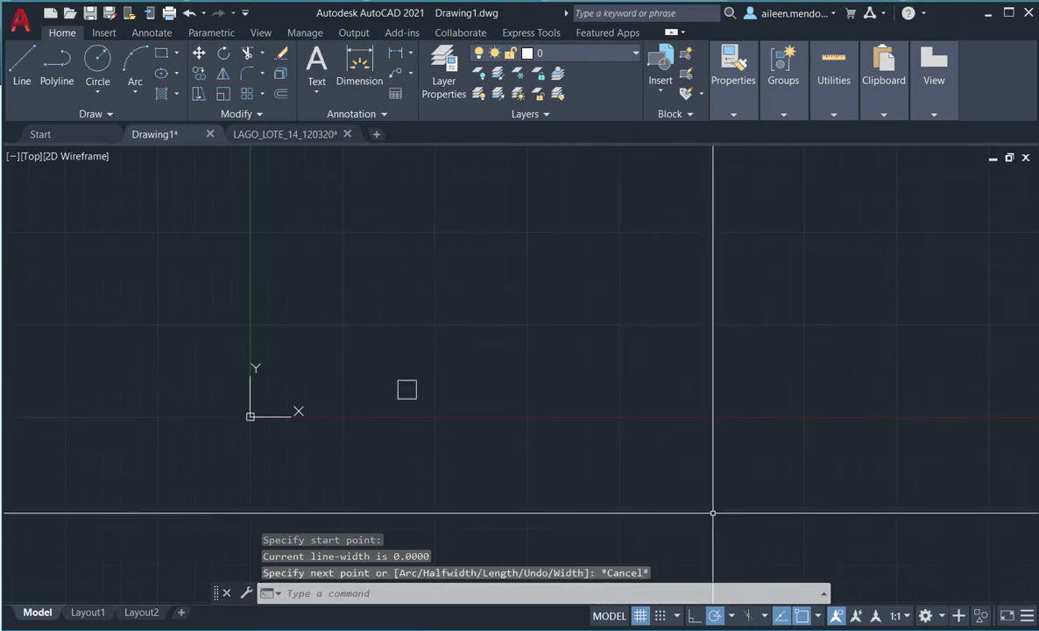
# Step: With Ortho on, draw a horizontal polyline above and right of the square
pyautogui.click(693, 620)
pyautogui.click(50, 58)
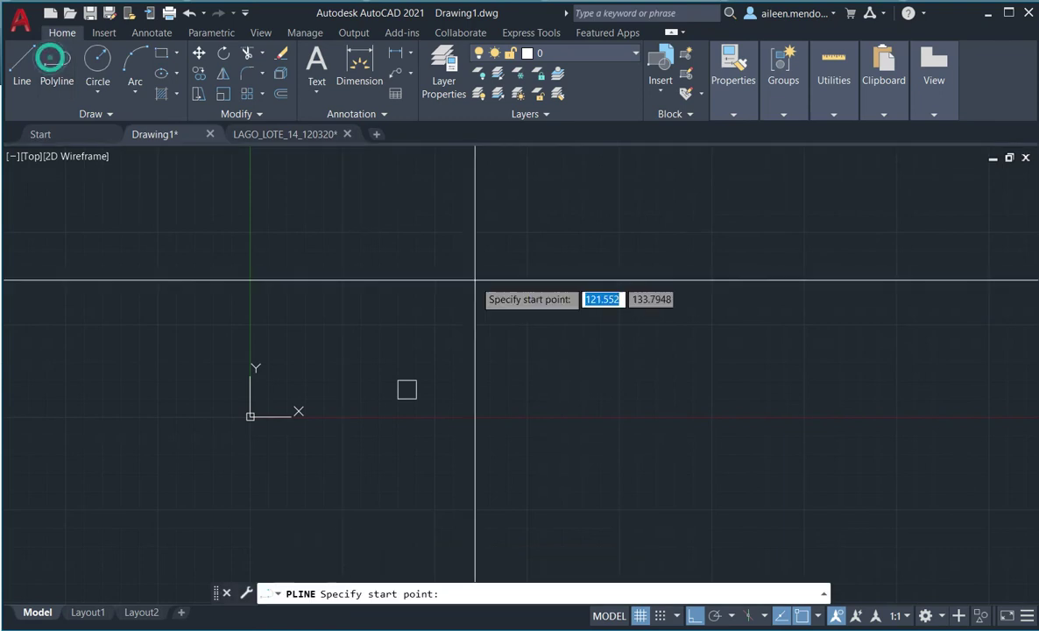
pyautogui.click(476, 280)
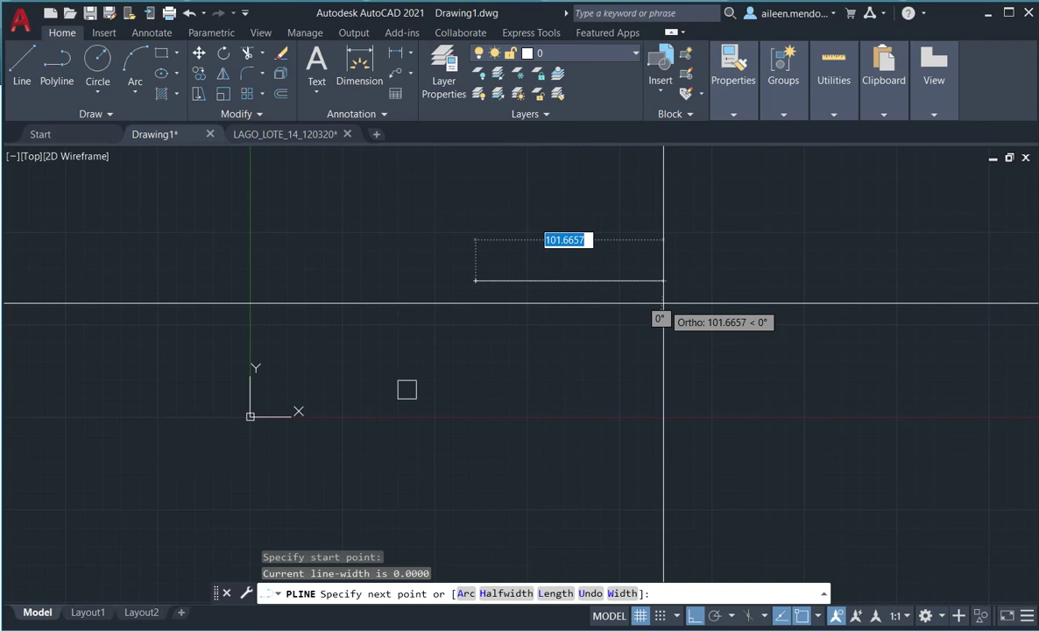
pyautogui.click(800, 280)
pyautogui.press('Return')
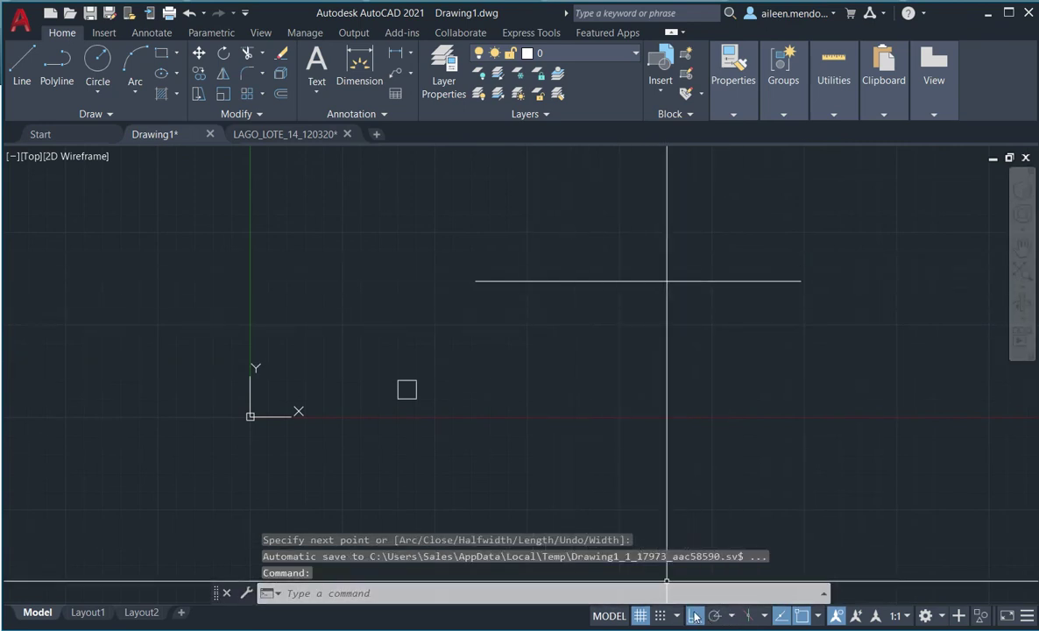
# Step: Switch from Ortho to Polar Tracking and cancel a test polyline
pyautogui.click(715, 615)
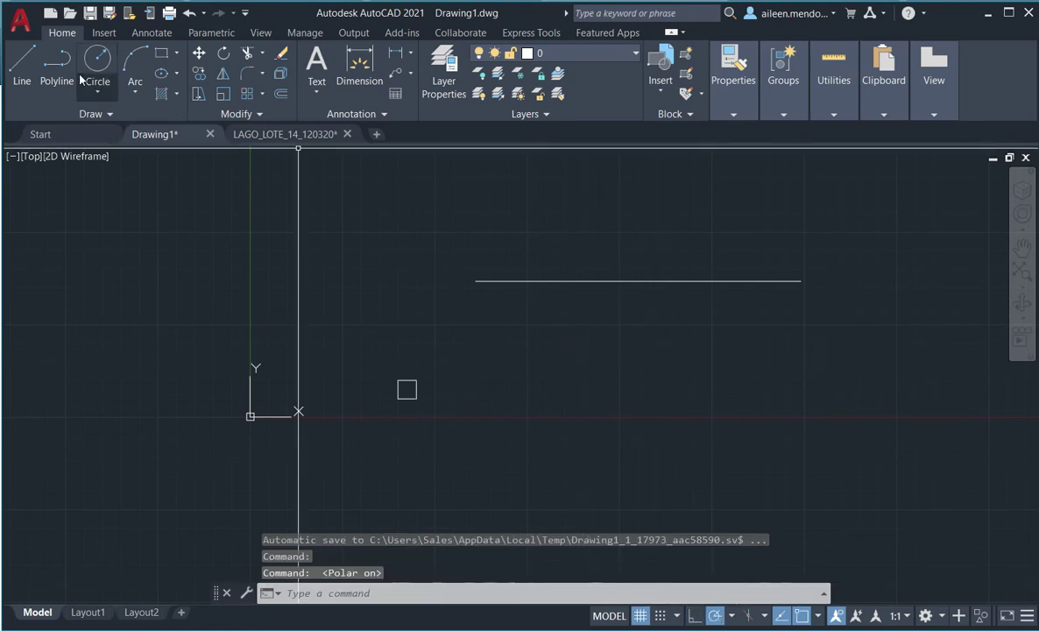
pyautogui.click(56, 63)
pyautogui.click(547, 351)
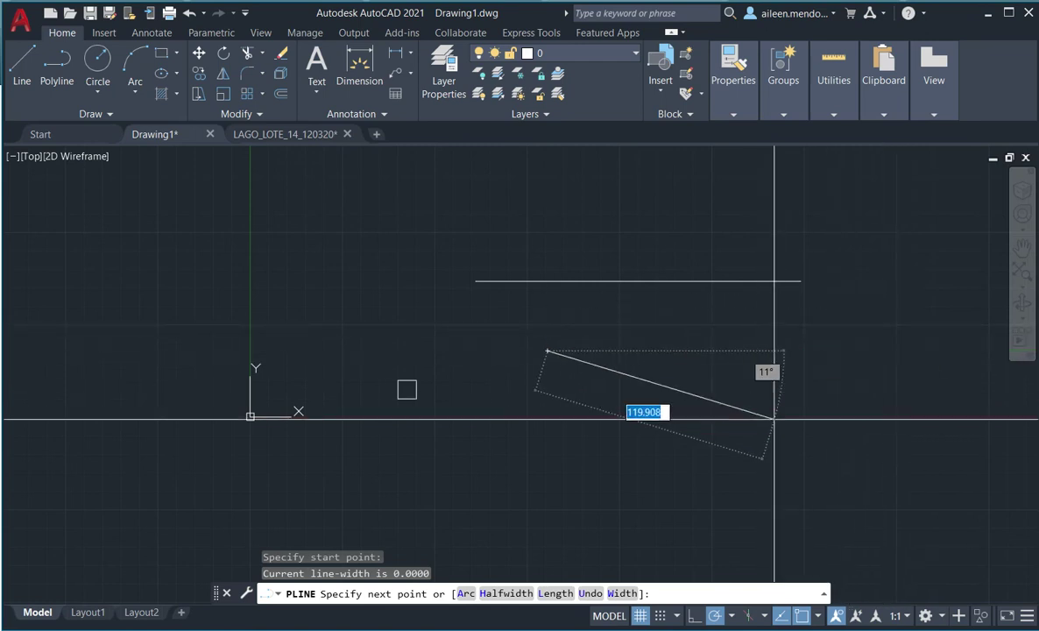
pyautogui.press('Escape')
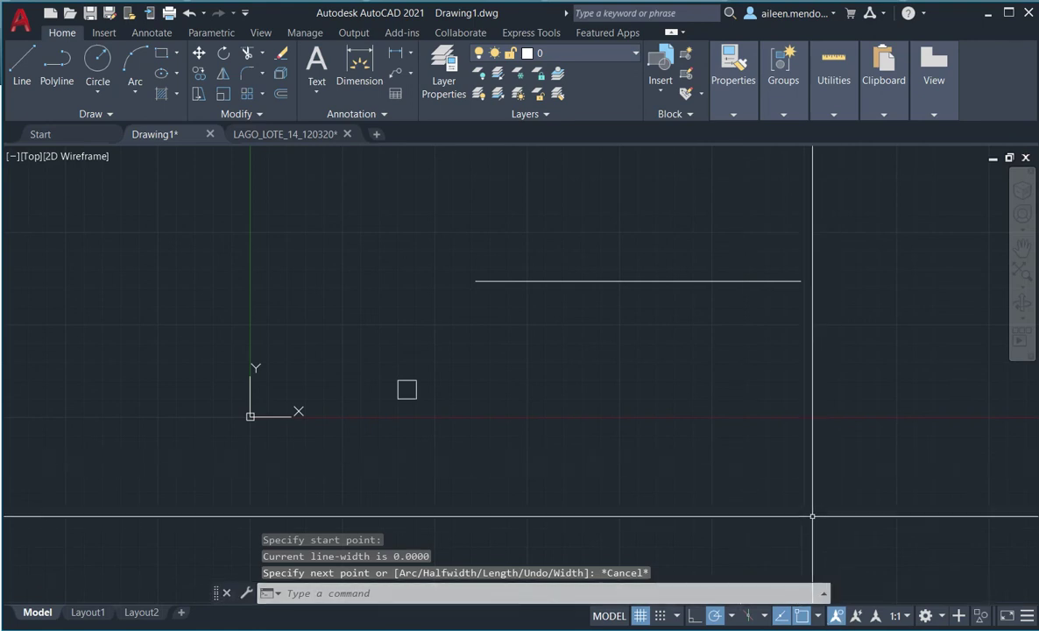
# Step: Enable Midpoint snap and drop a vertical polyline from the horizontal line's midpoint
pyautogui.click(817, 616)
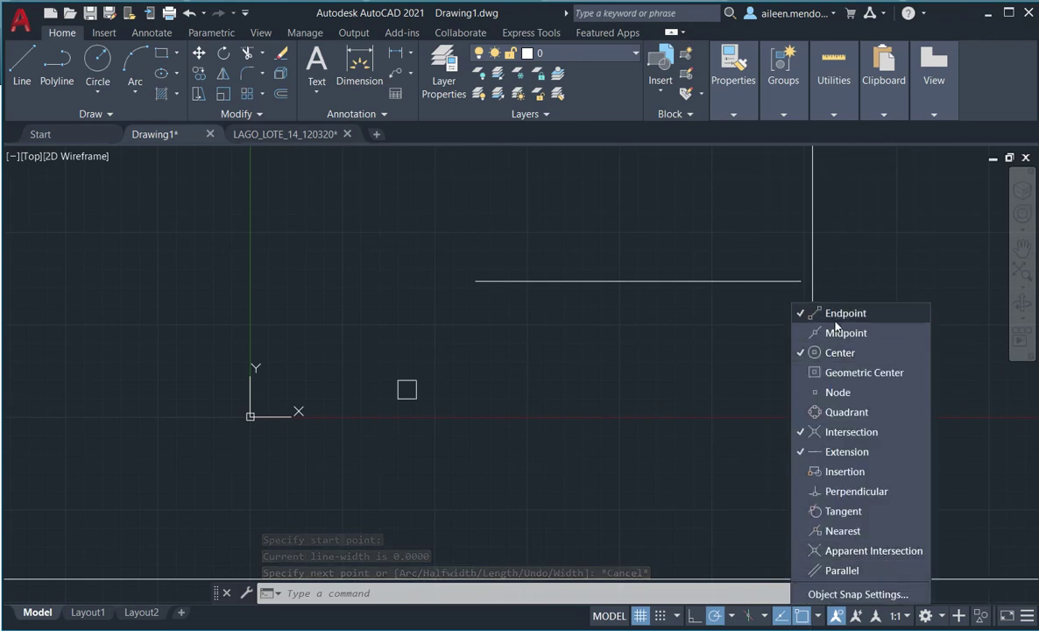
pyautogui.click(685, 318)
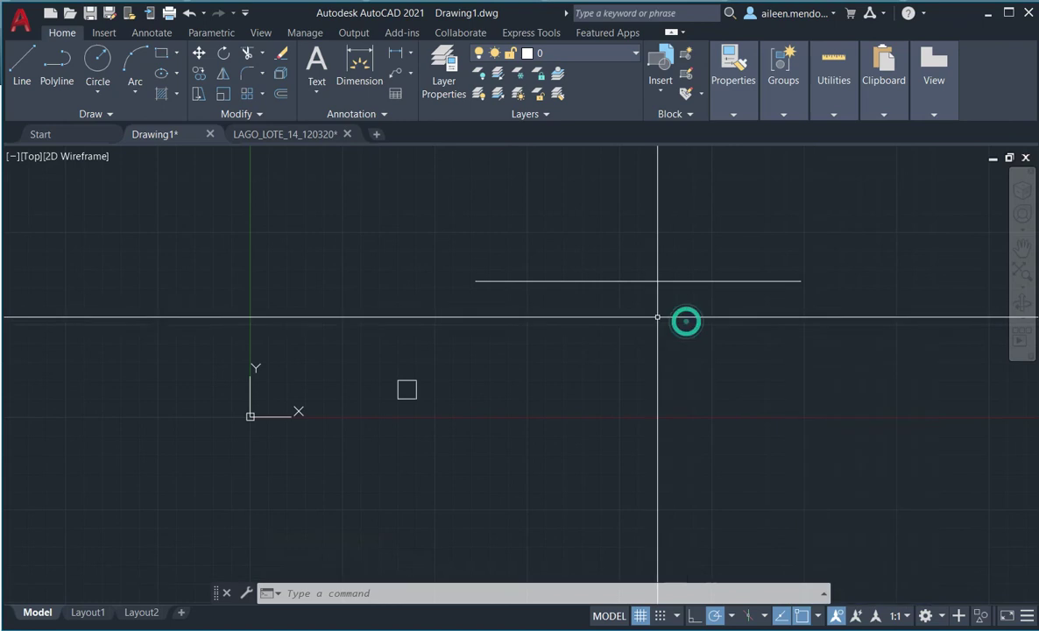
pyautogui.click(63, 58)
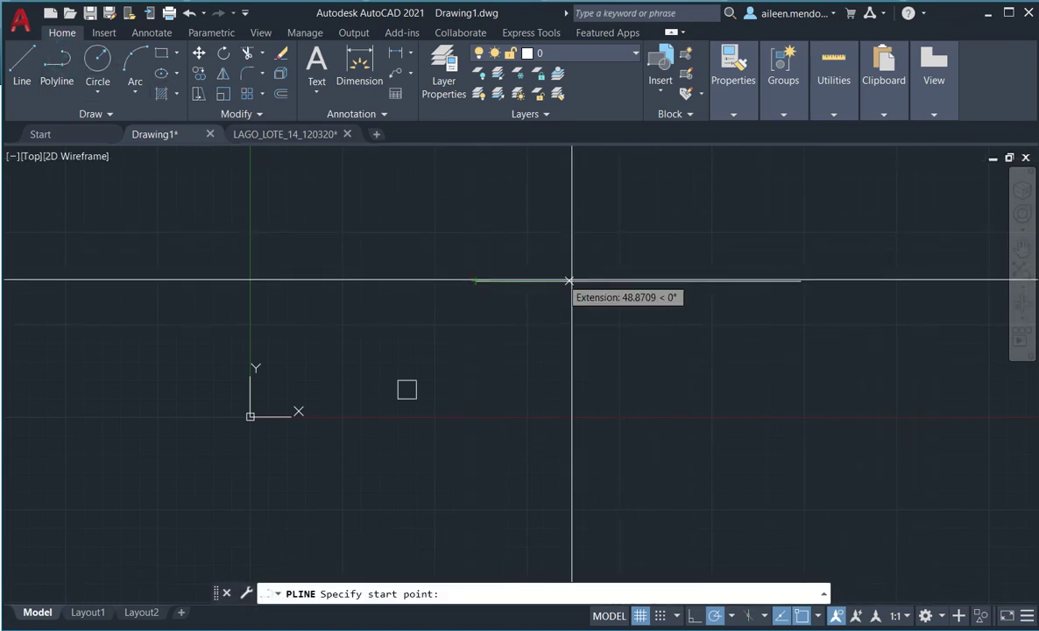
pyautogui.click(819, 616)
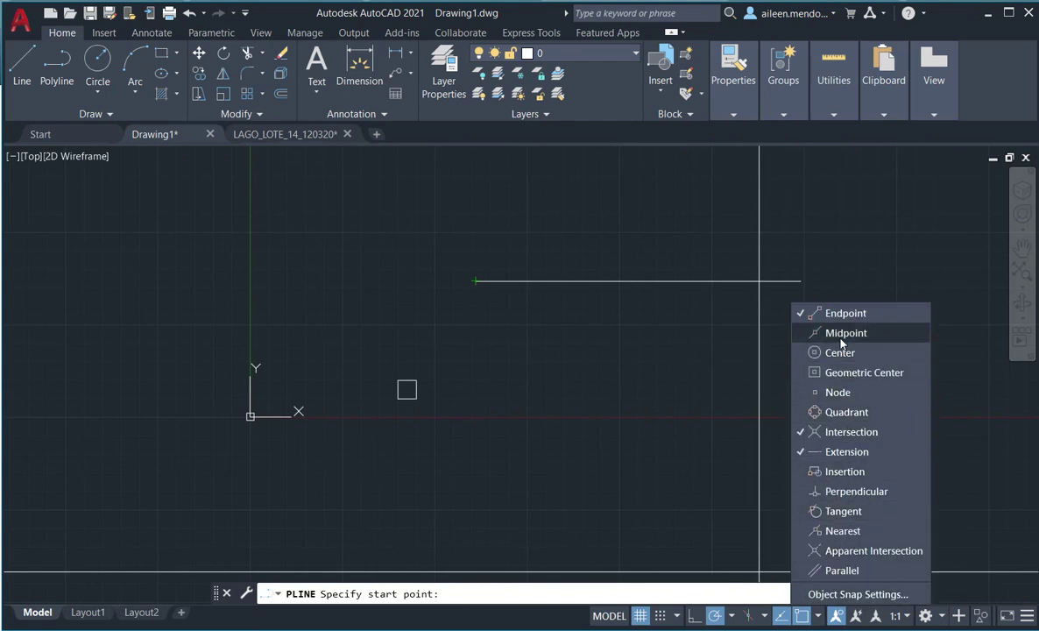
pyautogui.click(627, 279)
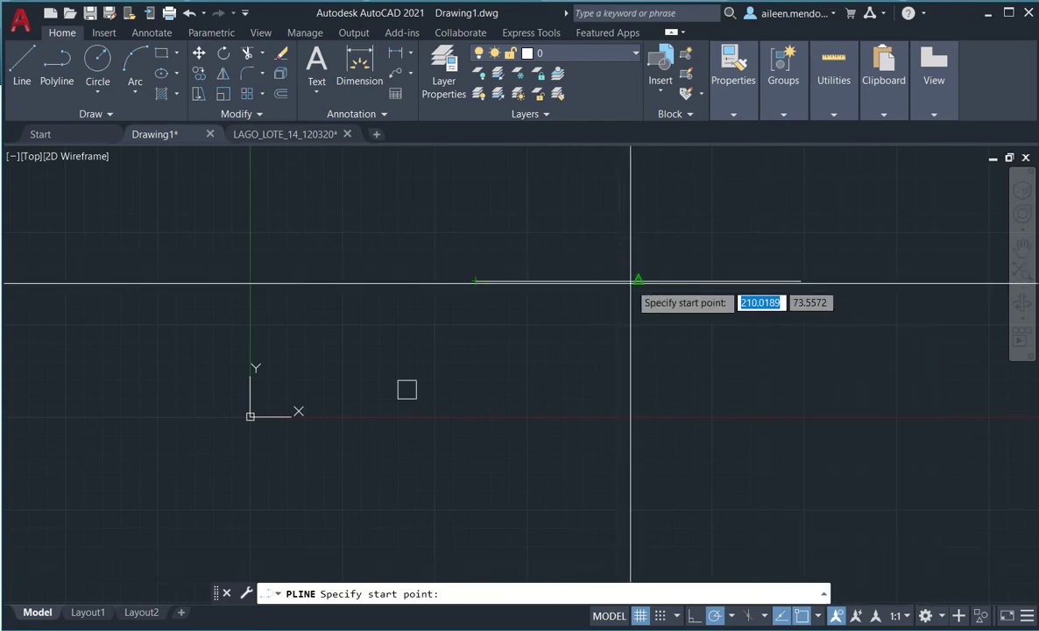
pyautogui.click(638, 281)
pyautogui.press('Return')
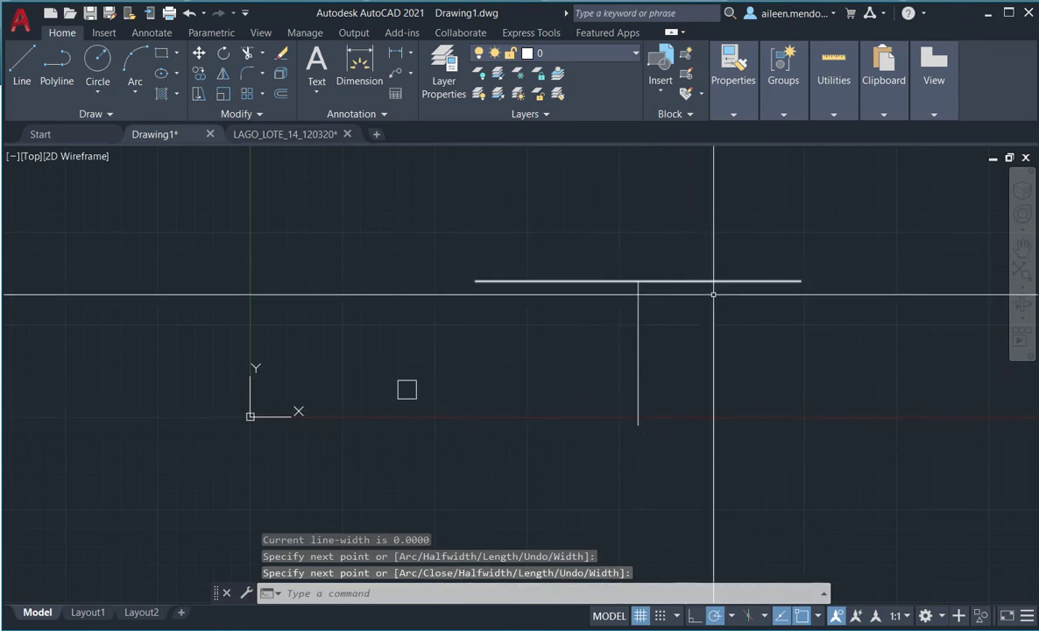
# Step: Enable the Tangent object snap and start the Rectangle command
pyautogui.click(819, 616)
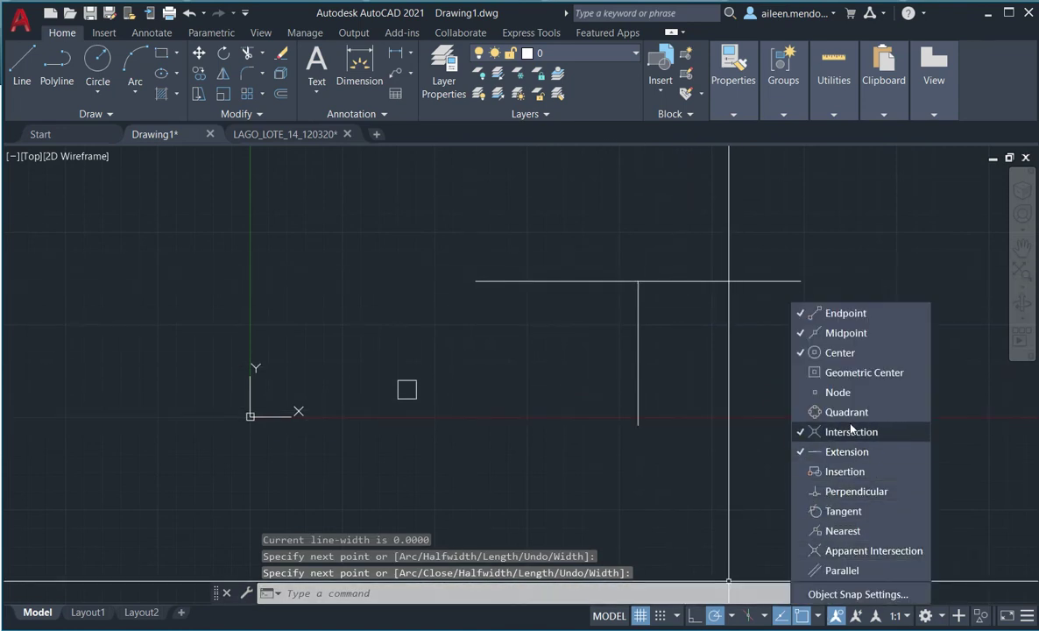
pyautogui.click(819, 513)
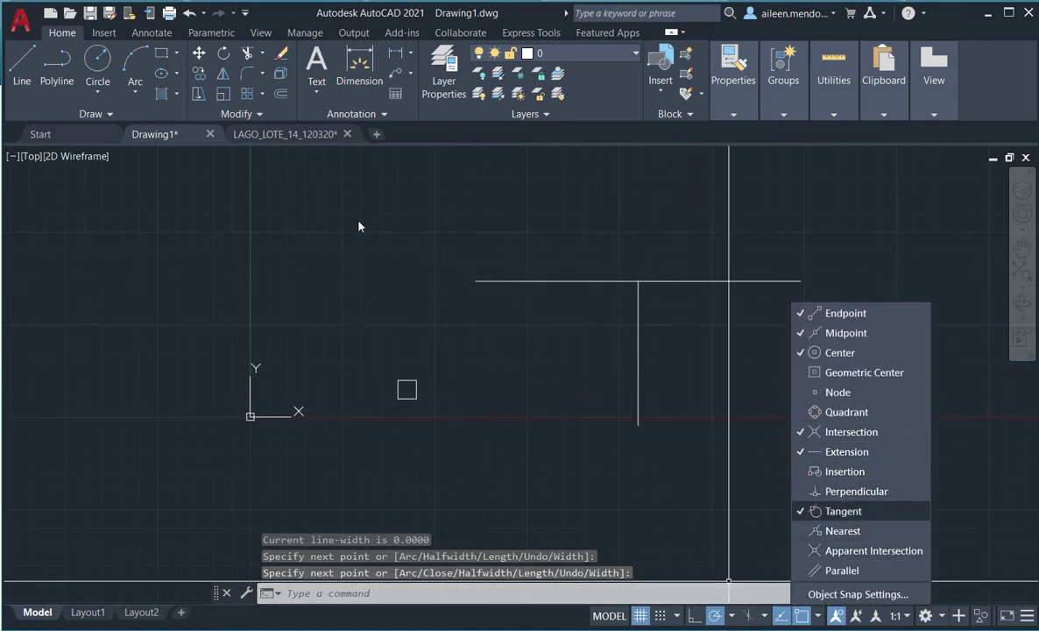
pyautogui.click(161, 58)
pyautogui.click(161, 58)
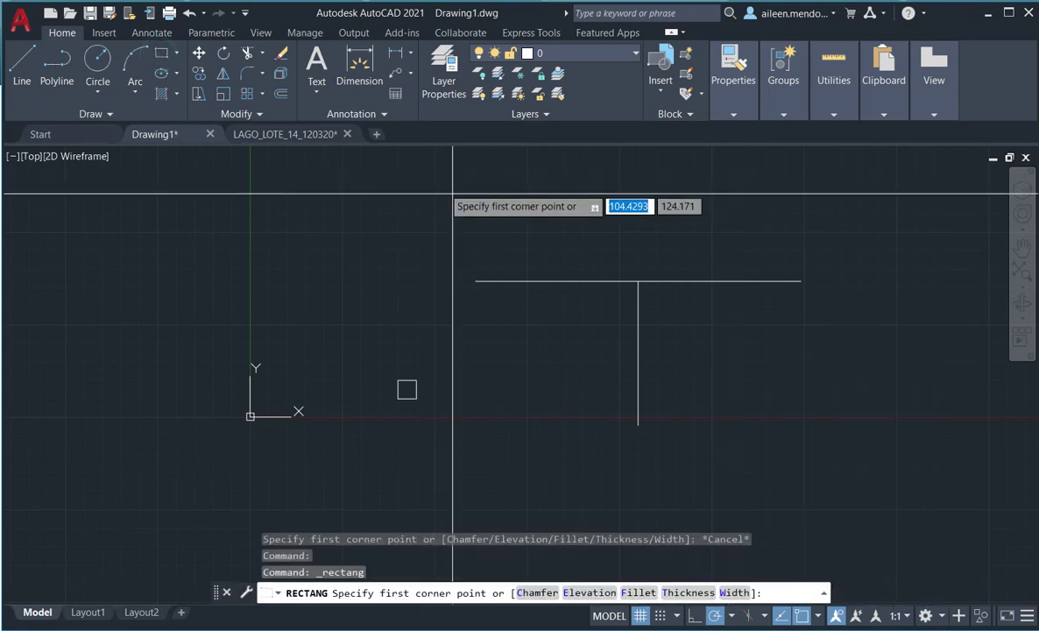
# Step: Draw a rectangle with a small circle centred inside it
pyautogui.click(462, 199)
pyautogui.click(570, 257)
pyautogui.scroll(2, 445, 191)
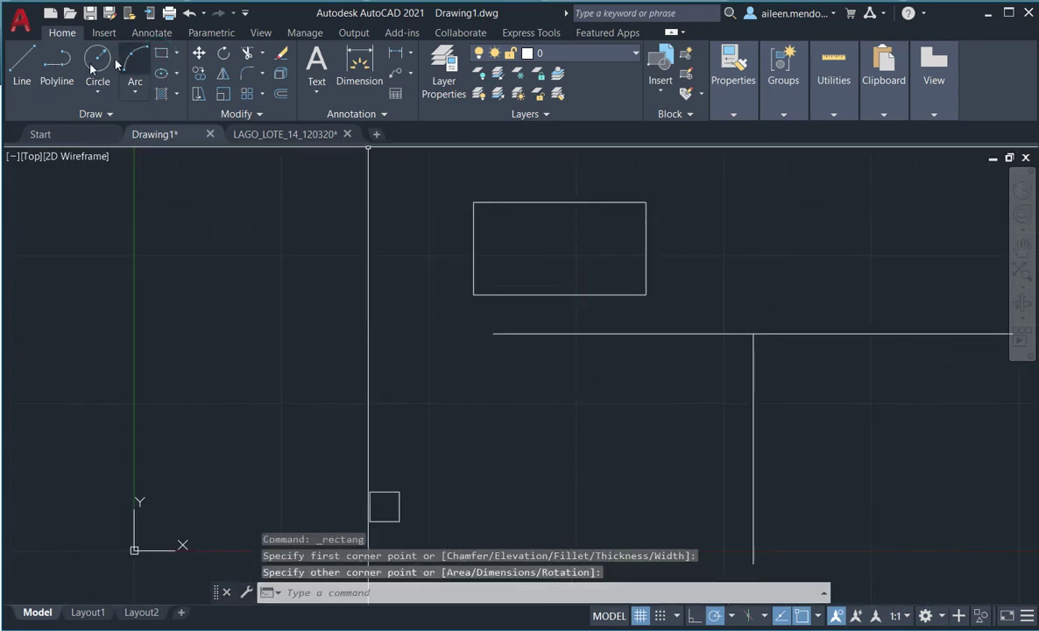
pyautogui.click(511, 245)
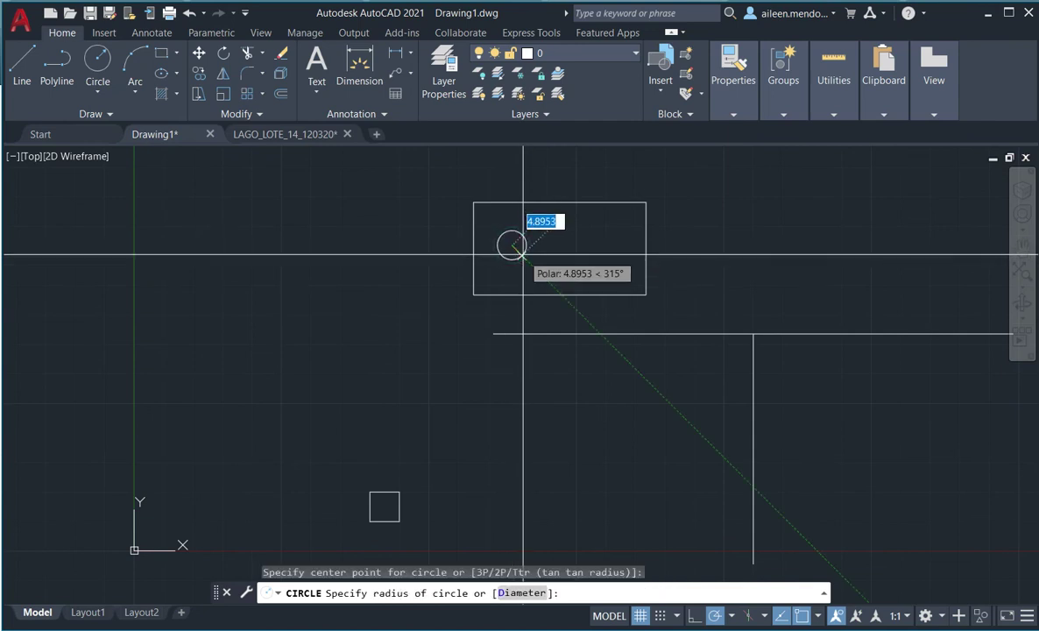
pyautogui.scroll(2, 516, 251)
pyautogui.click(514, 247)
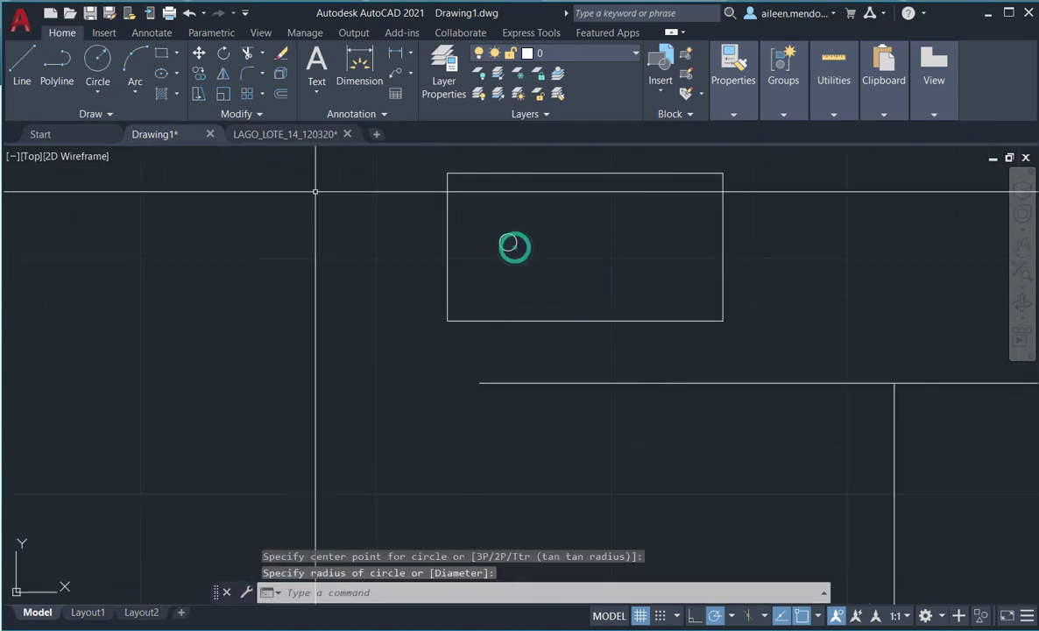
# Step: Draw polylines from each of the rectangle's four corners to the circle
pyautogui.click(44, 68)
pyautogui.click(459, 323)
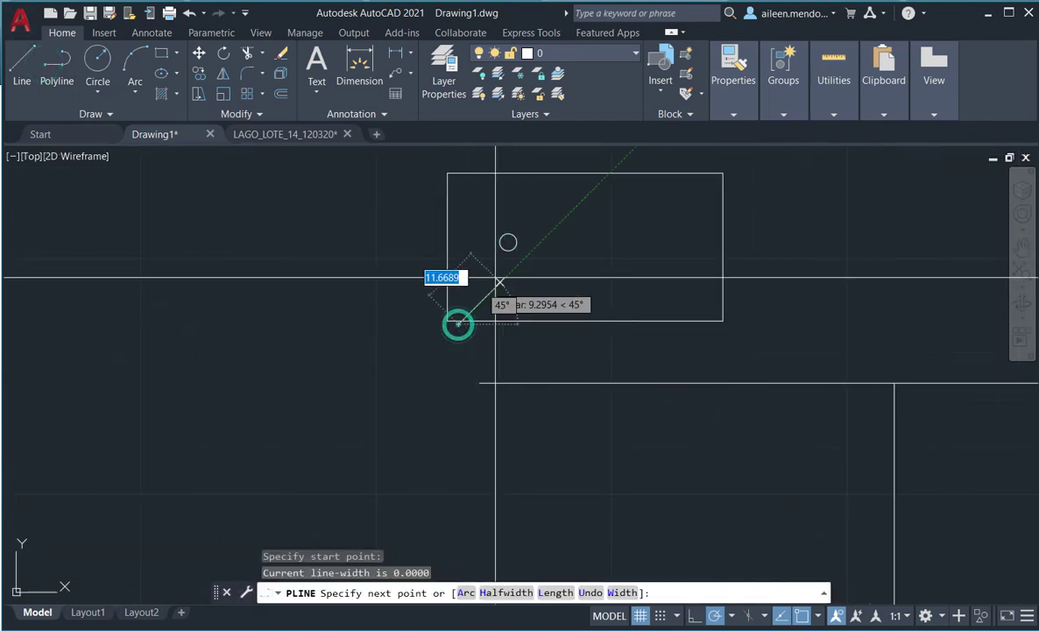
pyautogui.click(508, 242)
pyautogui.press('Return')
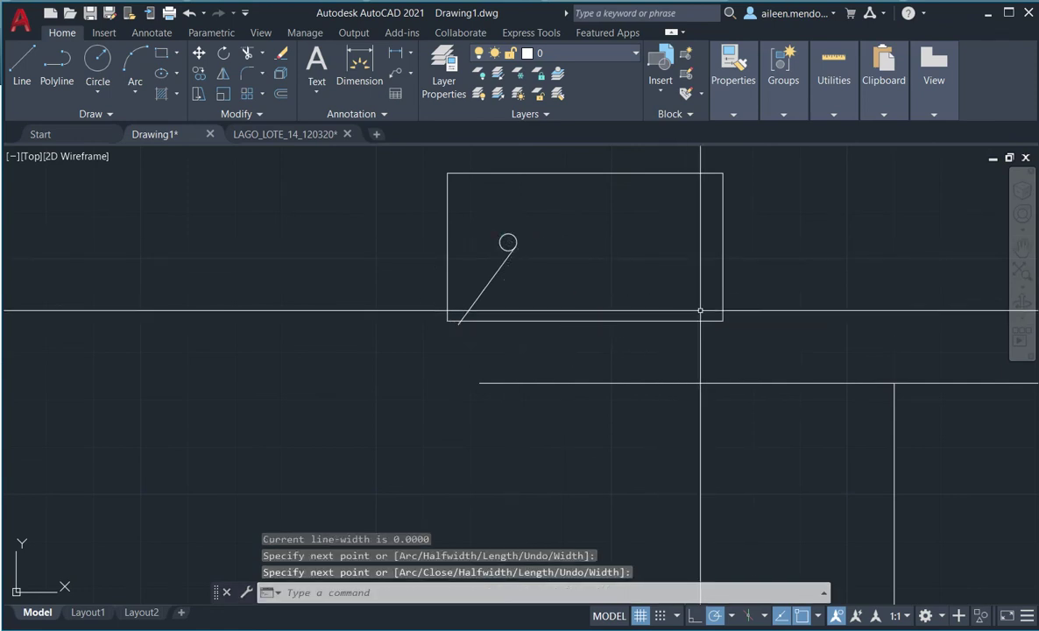
pyautogui.press('Return')
pyautogui.click(723, 320)
pyautogui.click(508, 243)
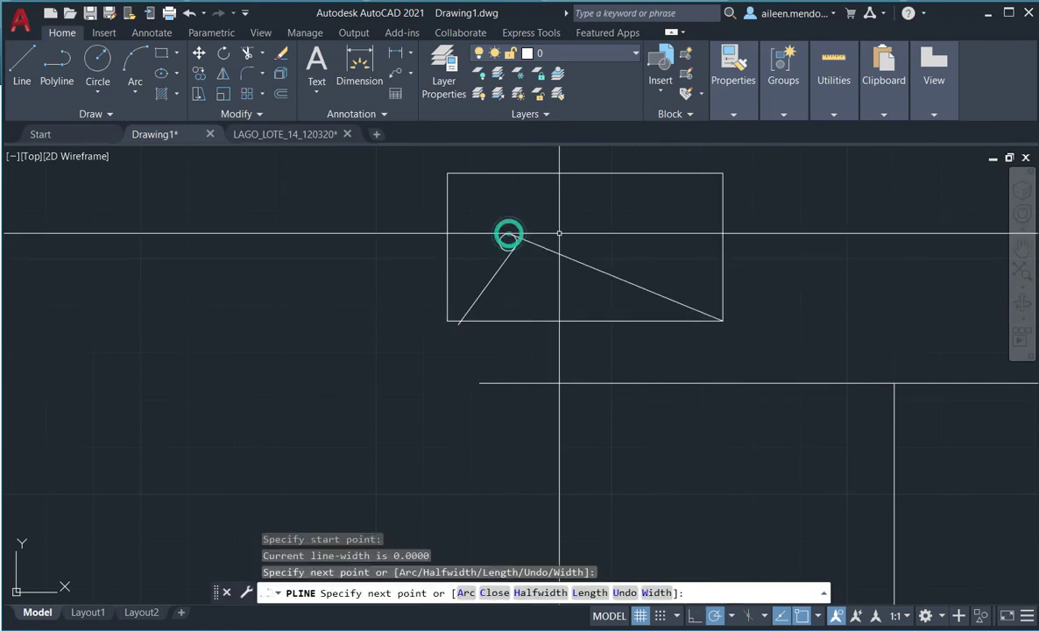
pyautogui.press('Return')
pyautogui.press('Return')
pyautogui.click(722, 172)
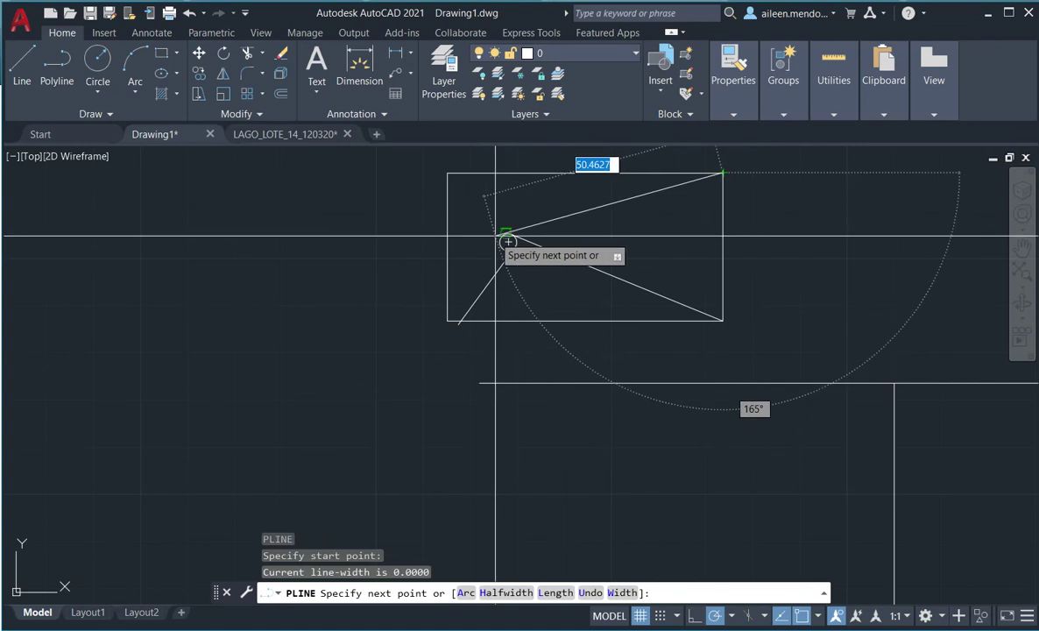
pyautogui.click(508, 242)
pyautogui.press('Return')
pyautogui.press('Return')
pyautogui.click(448, 173)
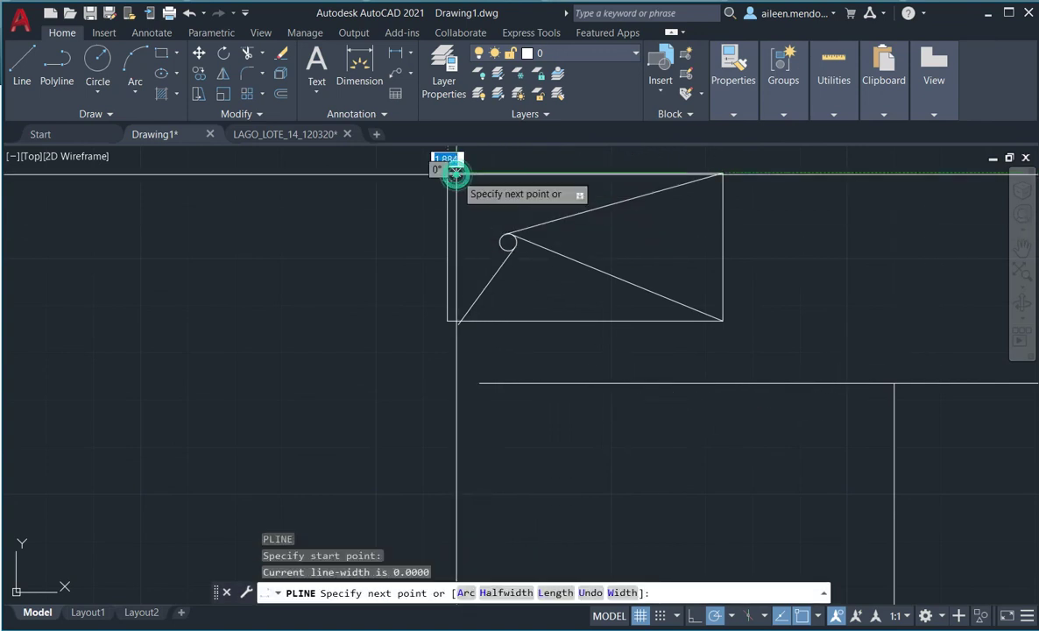
pyautogui.click(508, 242)
pyautogui.press('Return')
# Step: Select the diagonal polyline and adjust its endpoint grip
pyautogui.scroll(-2, 517, 223)
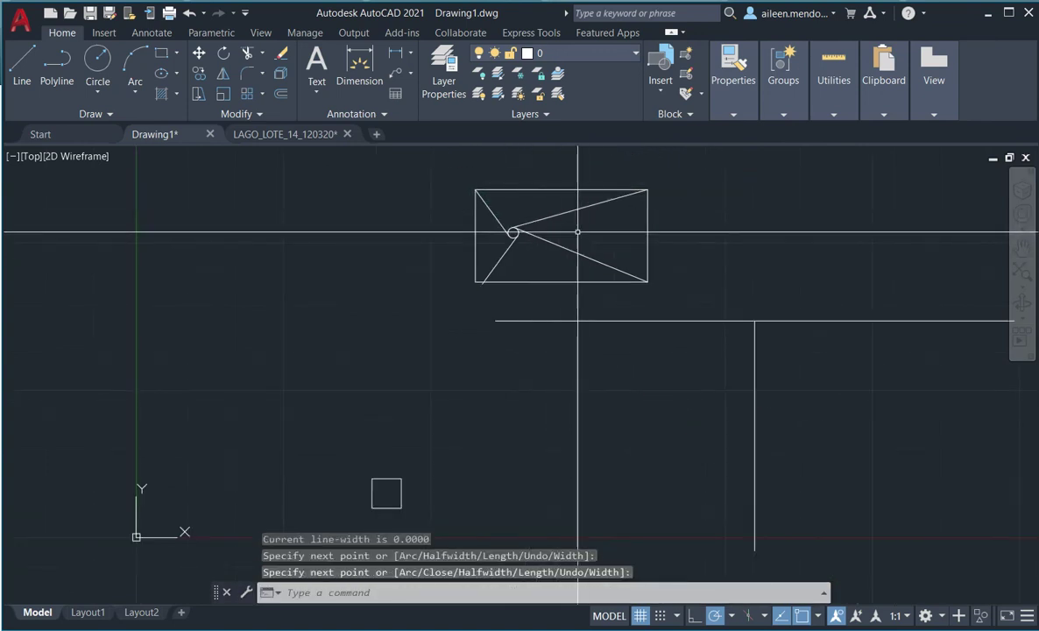
pyautogui.scroll(2, 517, 259)
pyautogui.scroll(3, 494, 286)
pyautogui.scroll(-3, 480, 255)
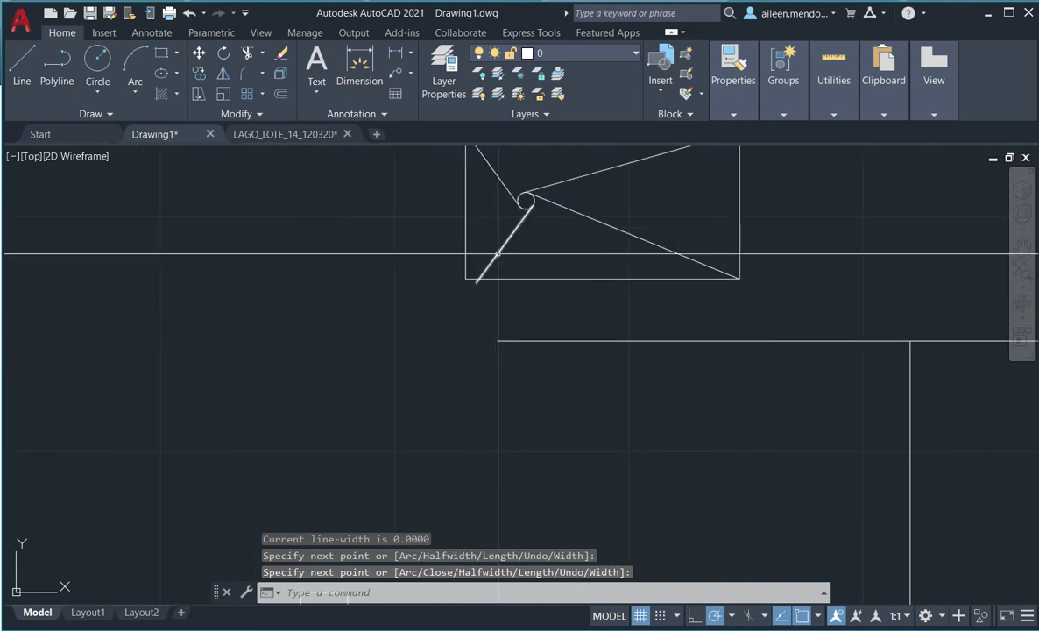
pyautogui.click(501, 249)
pyautogui.click(477, 282)
pyautogui.scroll(3, 559, 214)
pyautogui.scroll(3, 625, 260)
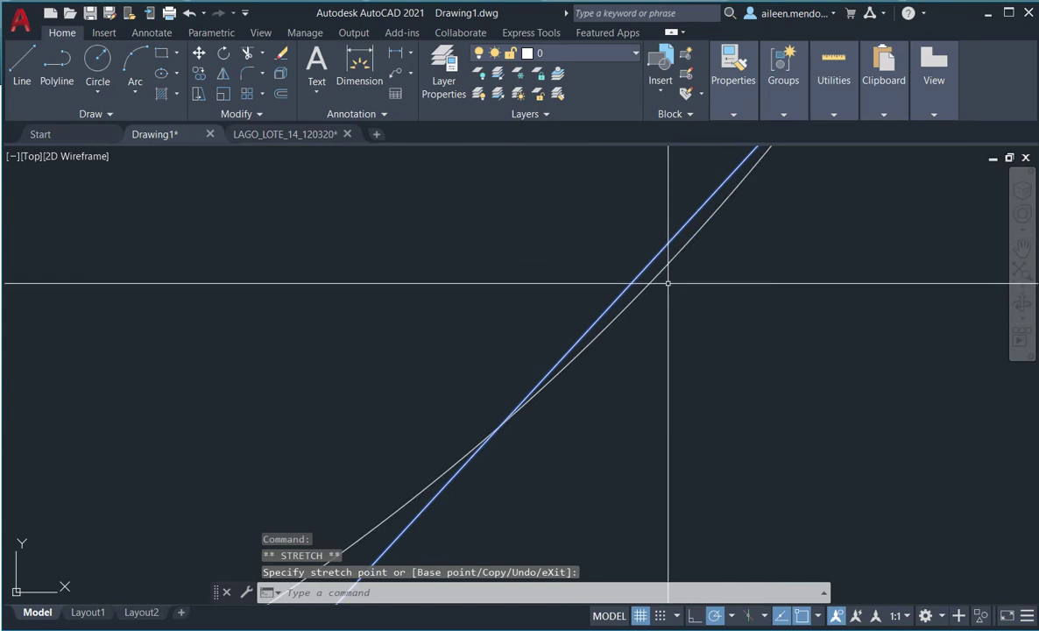
pyautogui.scroll(-3, 663, 286)
pyautogui.scroll(-5, 578, 286)
# Step: Draw another polyline from the lower-left corner tangent to the circle
pyautogui.click(57, 66)
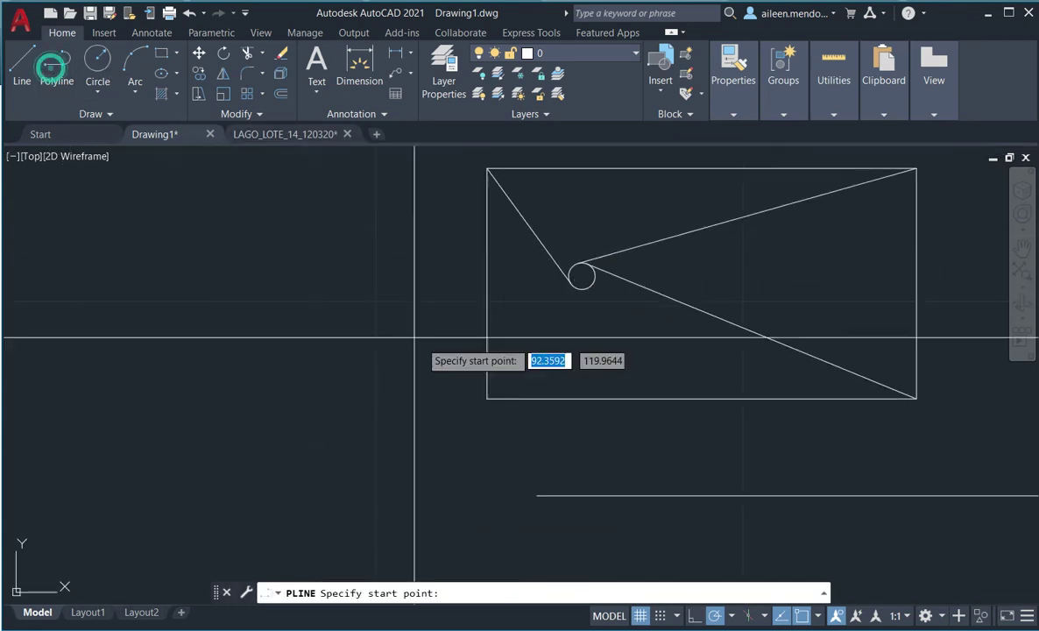
pyautogui.click(484, 392)
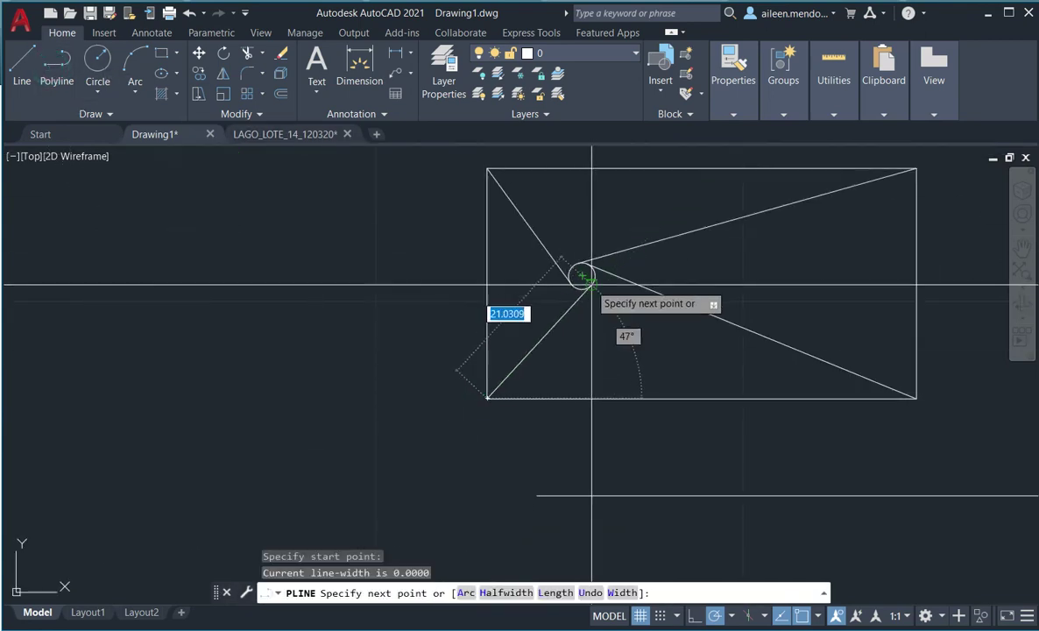
pyautogui.click(578, 294)
pyautogui.press('Return')
pyautogui.press('Return')
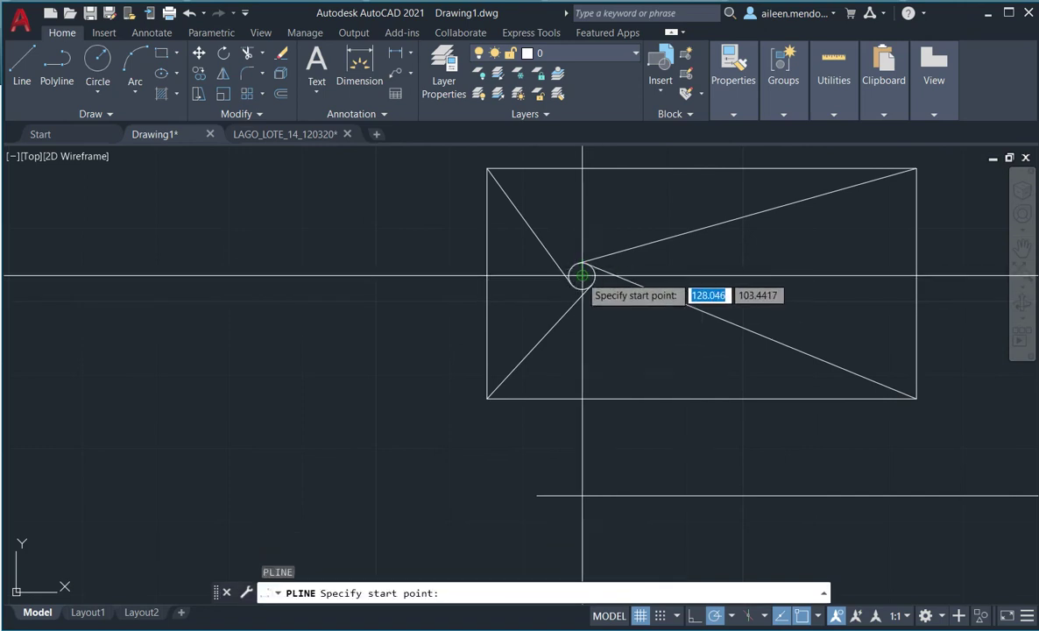
# Step: Enable Nearest snap and draw a short horizontal polyline leftward from the rectangle's left edge
pyautogui.click(819, 616)
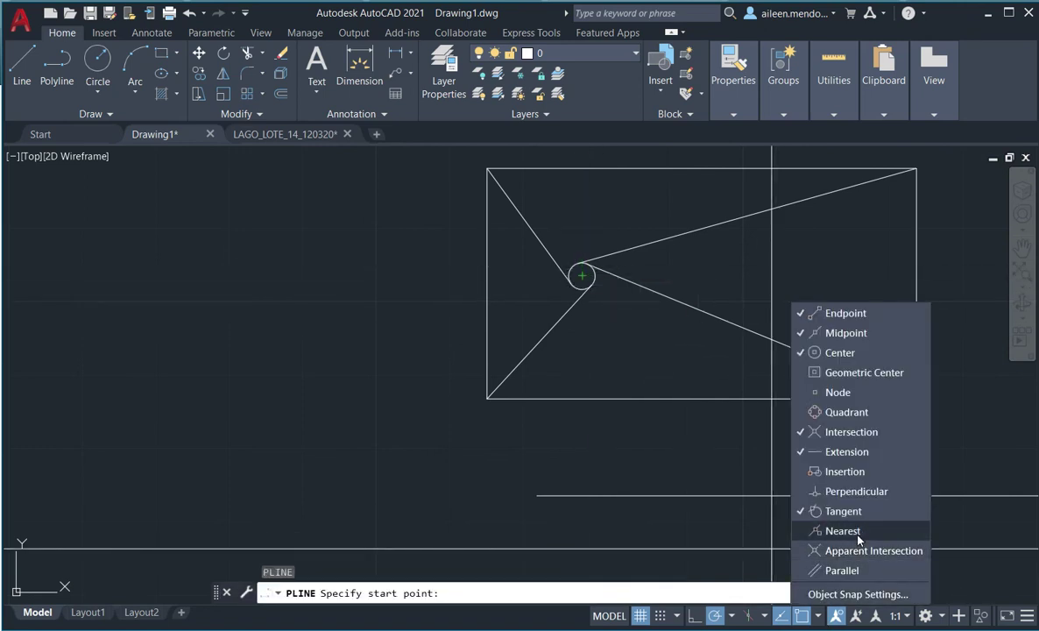
pyautogui.click(843, 531)
pyautogui.press('Escape')
pyautogui.click(57, 61)
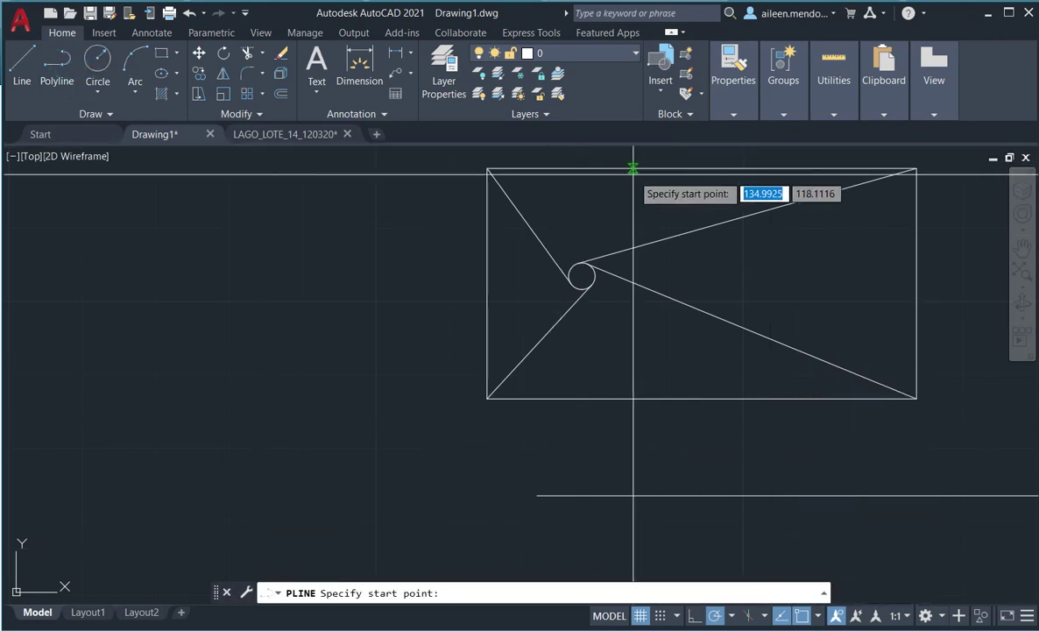
pyautogui.moveTo(634, 162); pyautogui.dragTo(553, 271, button='middle')
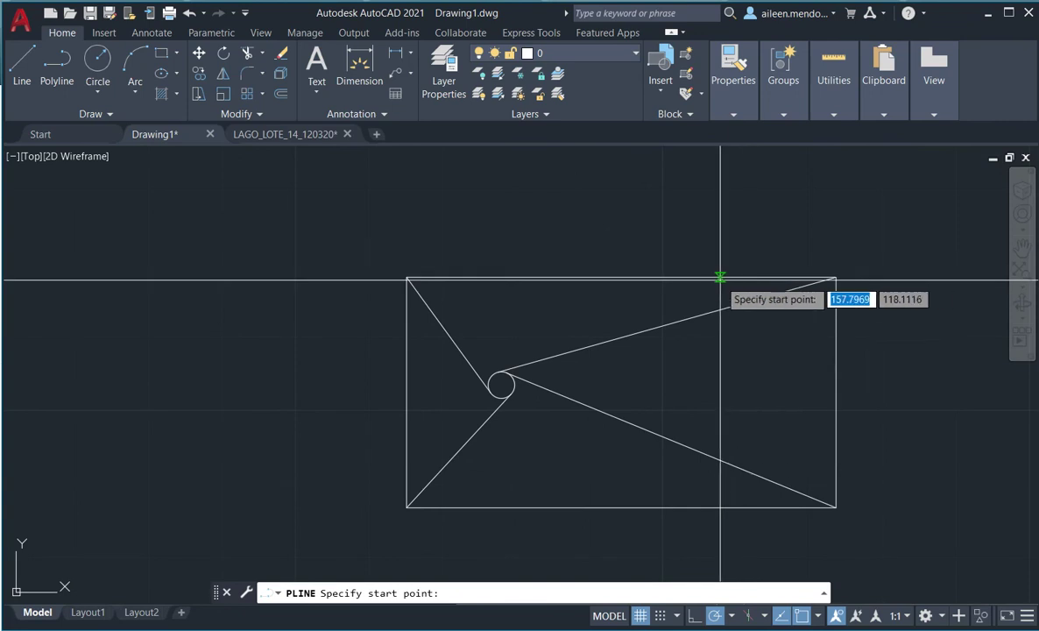
pyautogui.click(414, 371)
pyautogui.click(279, 368)
pyautogui.scroll(3, 407, 373)
pyautogui.scroll(3, 415, 331)
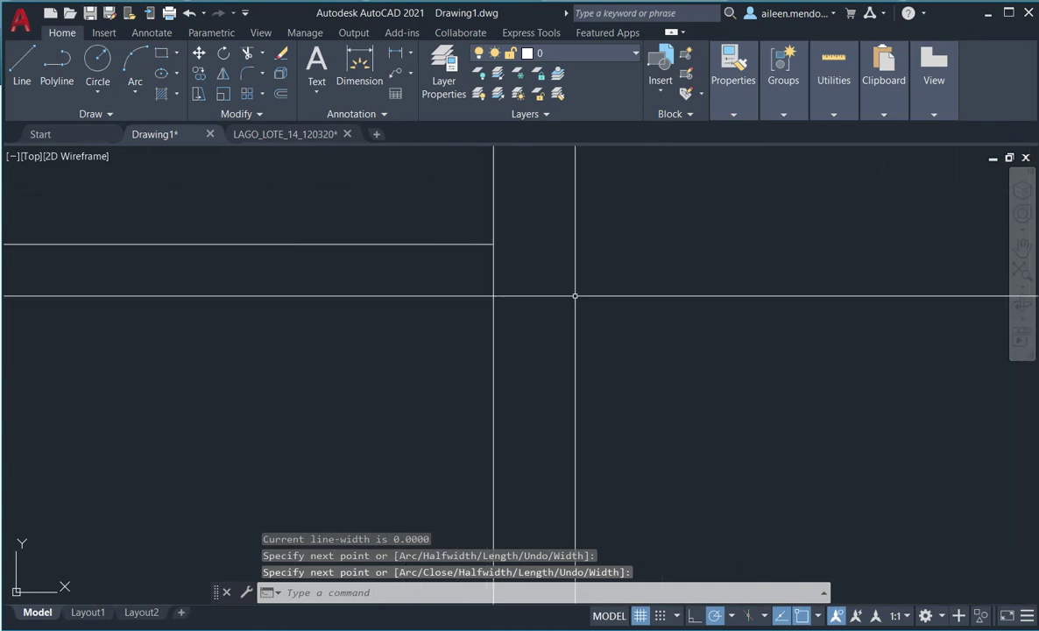
pyautogui.scroll(-3, 492, 270)
pyautogui.scroll(-4, 505, 289)
# Step: Turn on Perpendicular snap and window-select the objects in the drawing
pyautogui.click(819, 615)
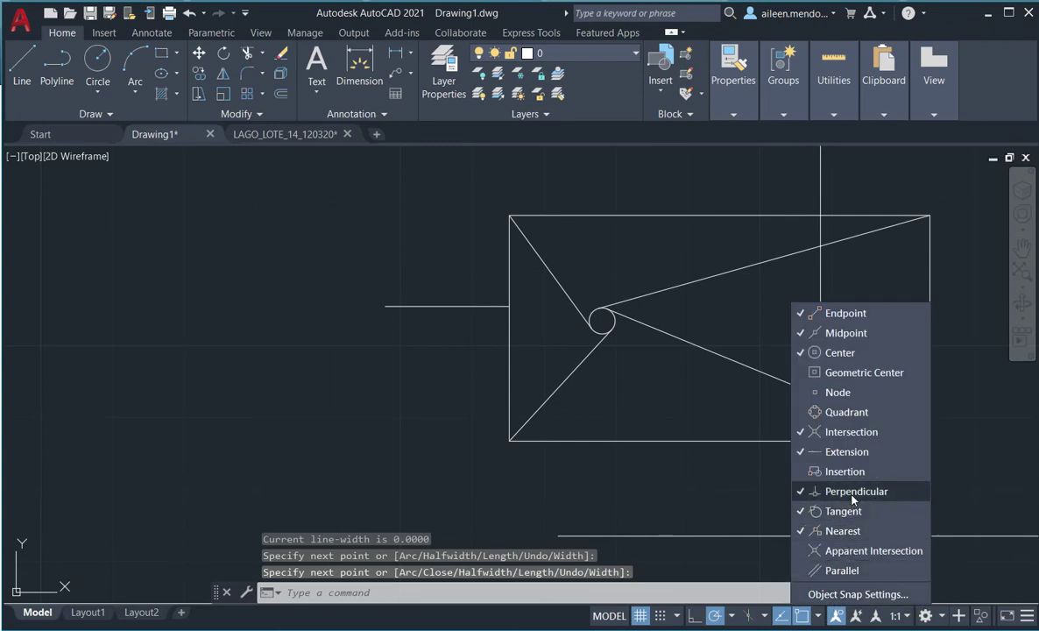
pyautogui.click(872, 411)
pyautogui.click(690, 371)
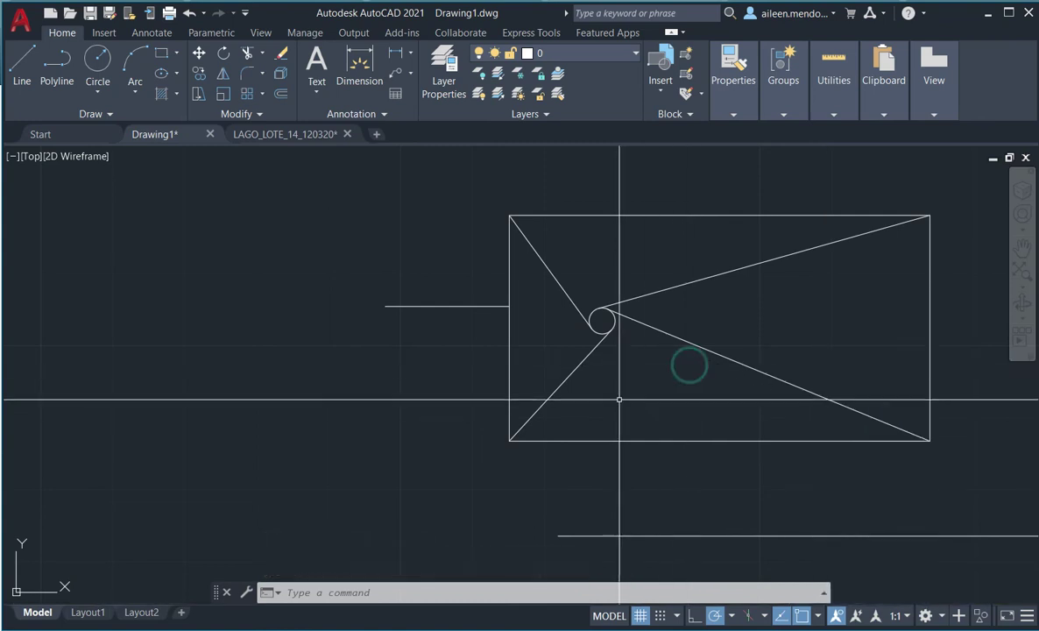
pyautogui.scroll(-5, 557, 338)
pyautogui.click(649, 388)
pyautogui.click(522, 280)
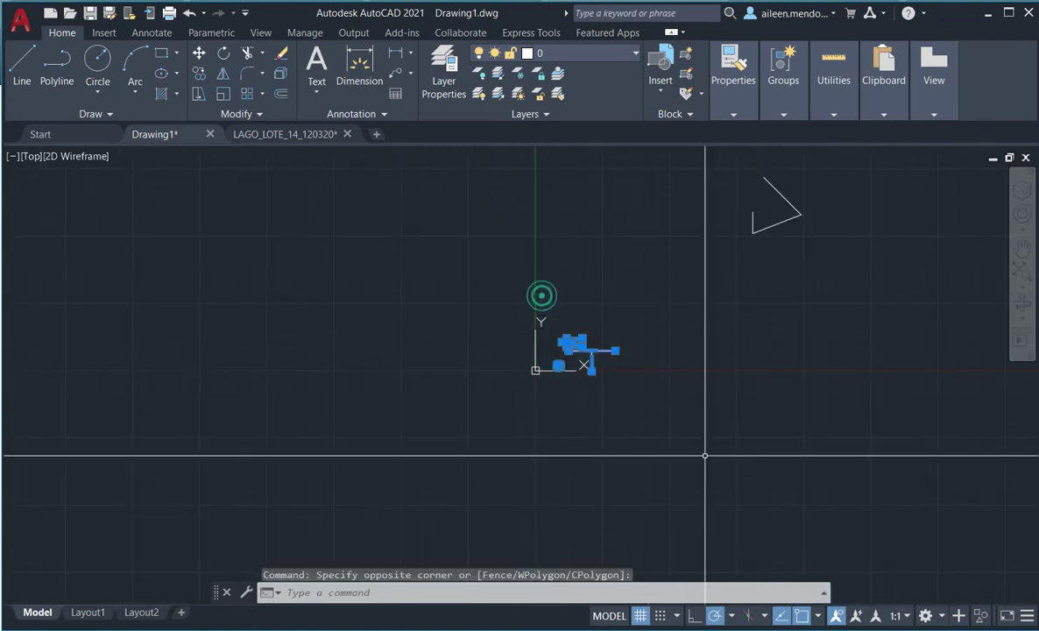
# Step: Add the triangle to the selection and delete all 11 objects
pyautogui.click(752, 232)
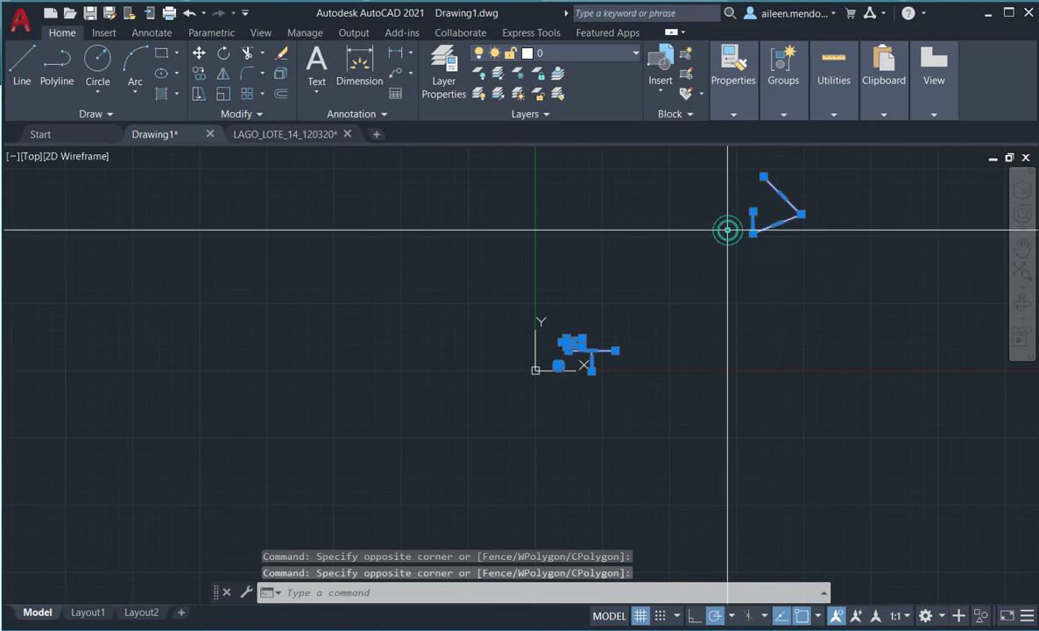
pyautogui.press('Delete')
pyautogui.scroll(-2, 661, 320)
pyautogui.moveTo(662, 320); pyautogui.dragTo(559, 359, button='middle')
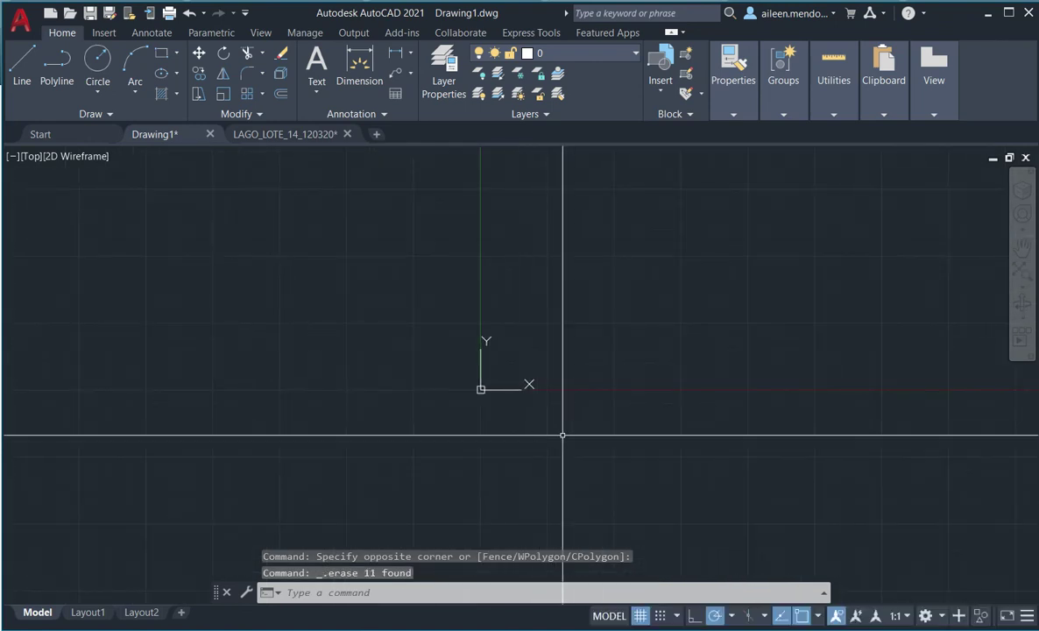
pyautogui.moveTo(401, 436); pyautogui.dragTo(367, 445, button='middle')
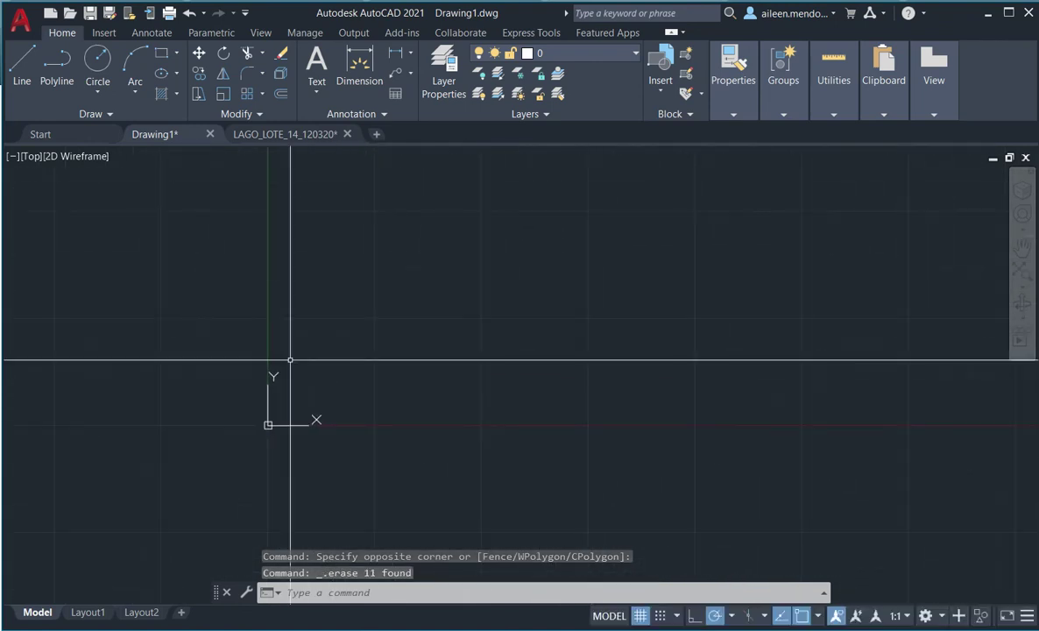